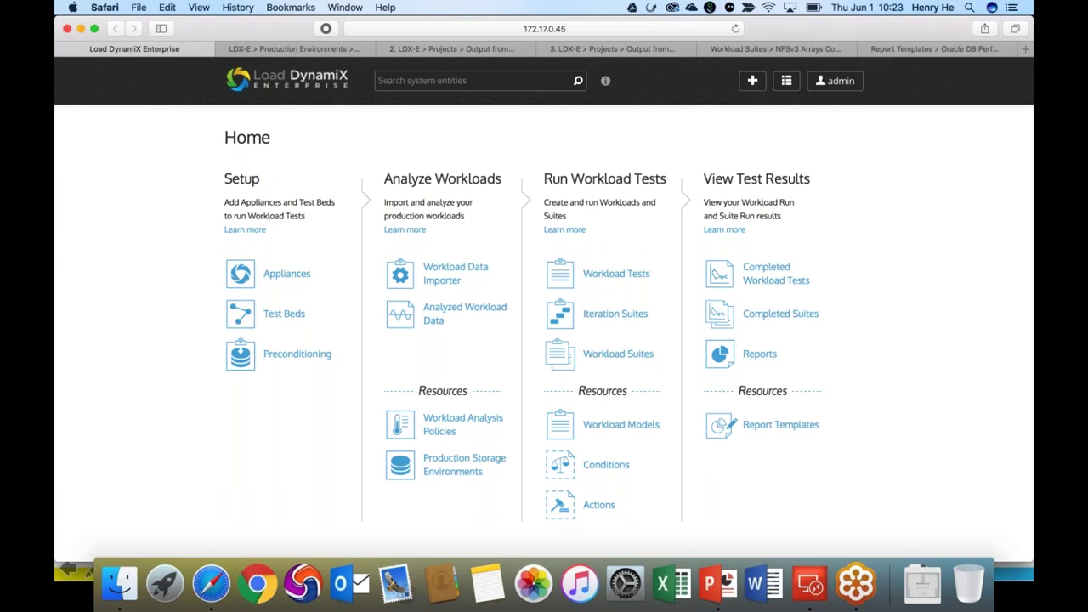
# Switch to Excel and open the recent workbook OCI_volumes_20160908.
pyautogui.click(672, 584)
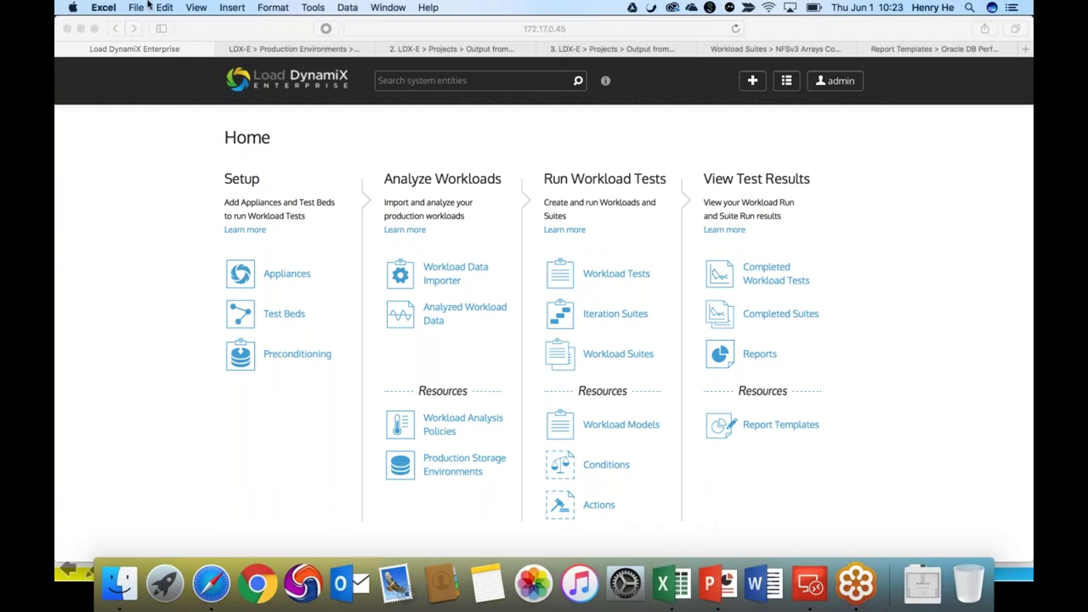
pyautogui.click(136, 7)
pyautogui.moveTo(145, 66)
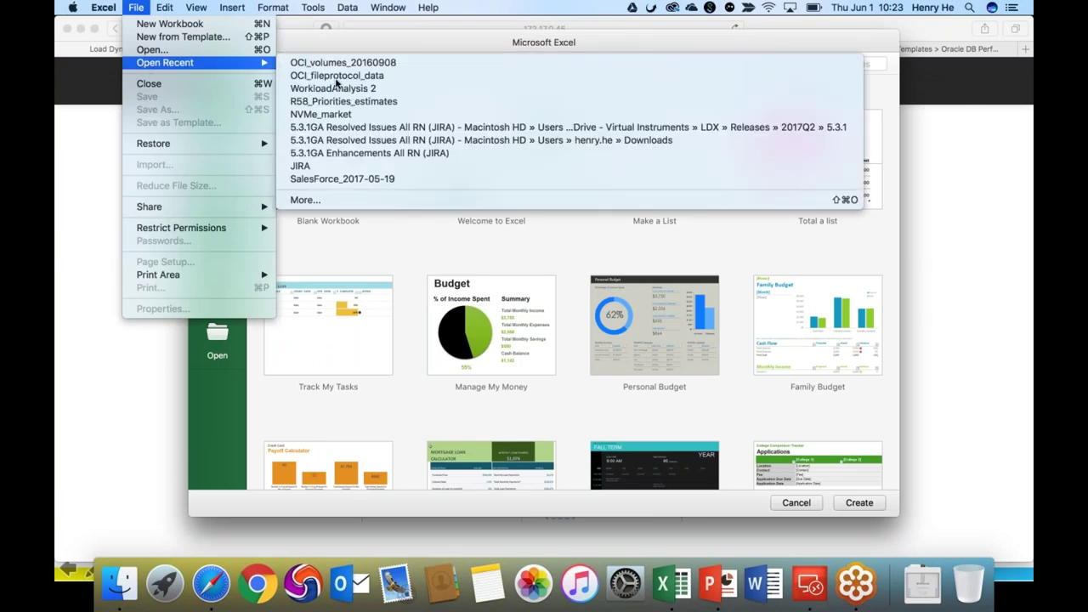
pyautogui.click(343, 64)
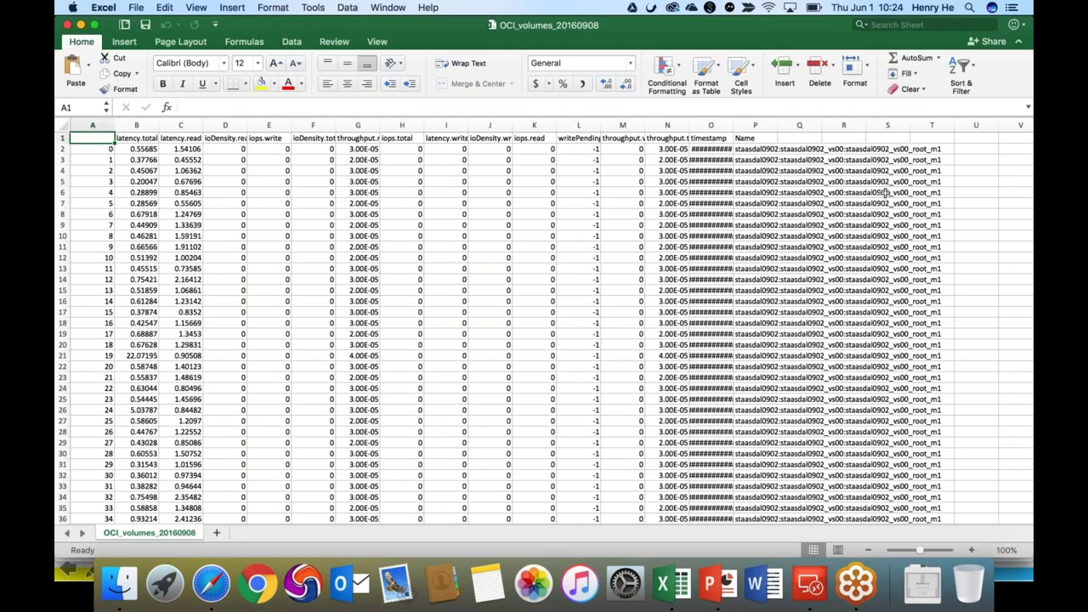
# Look through the volume performance rows in the OCI_volumes_20160908 sheet, including latency, IOPS, throughput, timestamps and volume names.
pyautogui.scroll(-20, 886, 194)
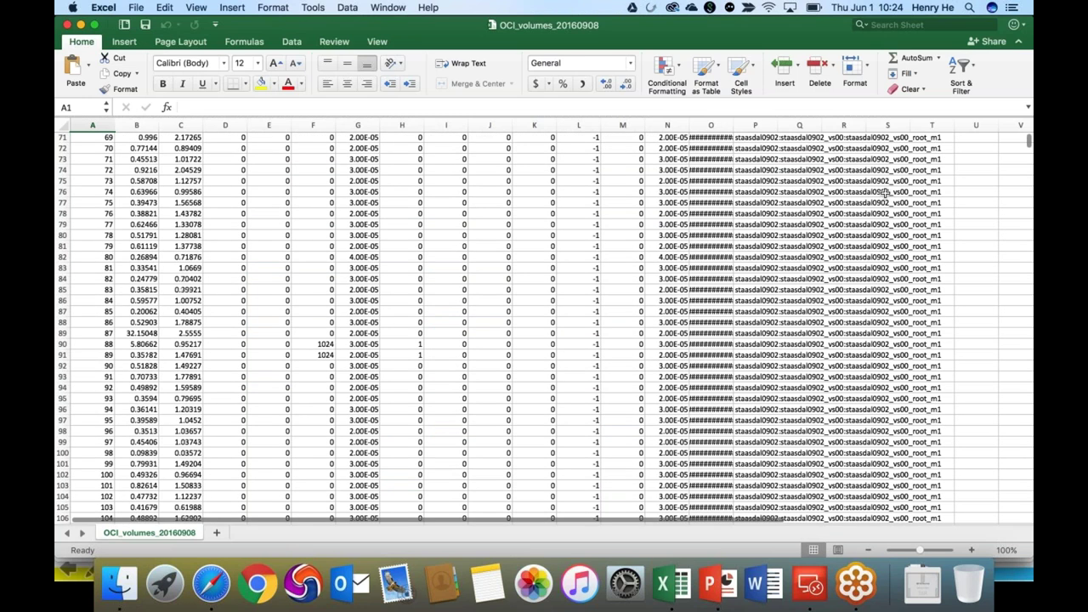
pyautogui.scroll(-20, 835, 345)
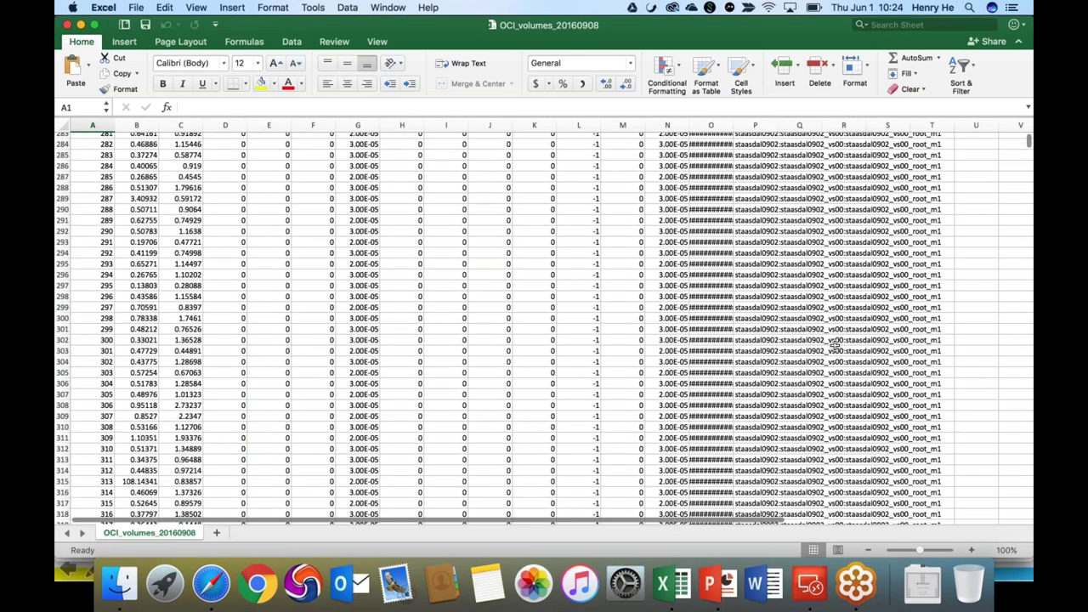
pyautogui.scroll(-20, 836, 345)
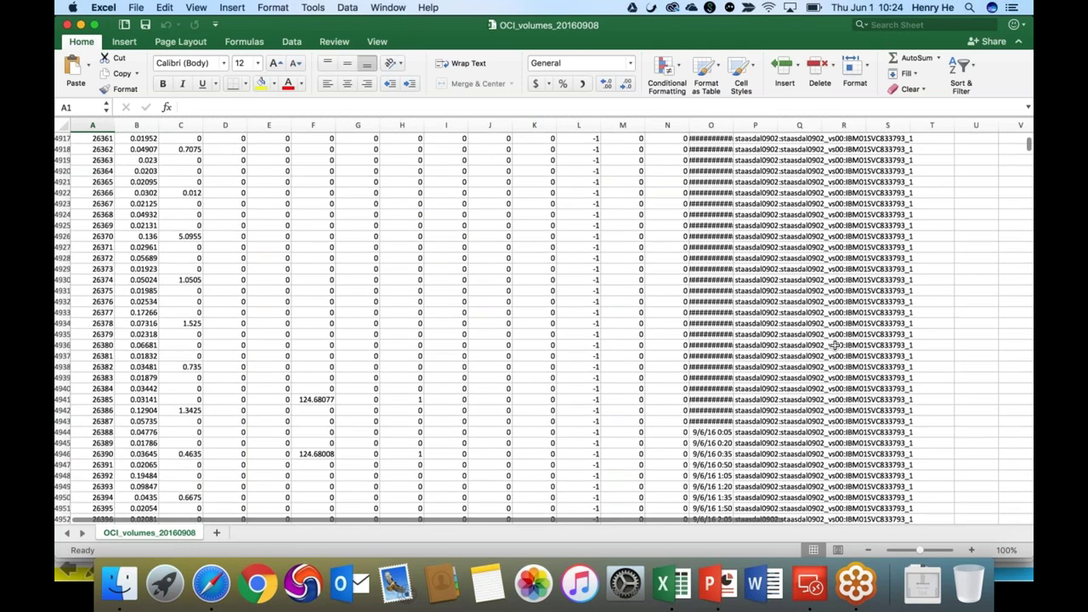
pyautogui.scroll(-20, 836, 345)
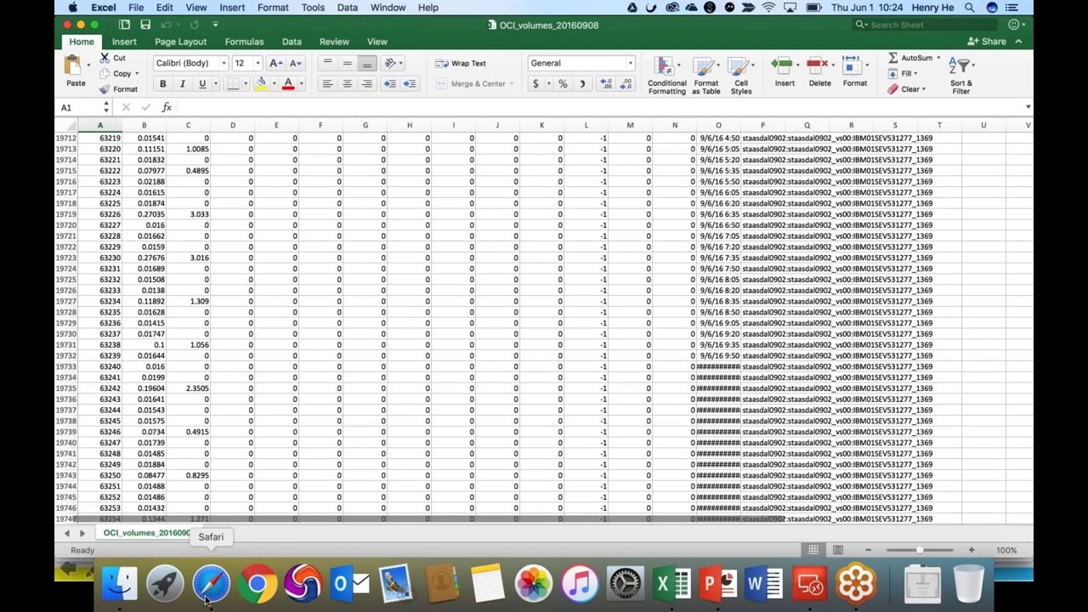
pyautogui.scroll(-4, 499, 292)
pyautogui.scroll(-20, 498, 291)
pyautogui.scroll(-10, 499, 292)
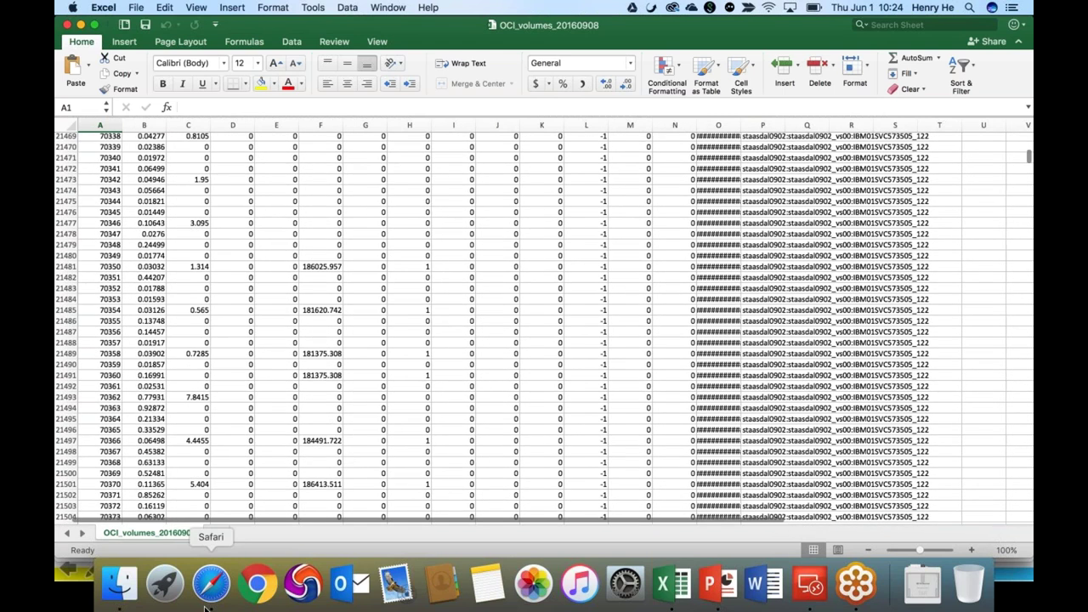
# Switch to Safari and view the access pattern of the already imported OCI volumes data on the Production Environments page.
pyautogui.click(205, 605)
pyautogui.click(351, 52)
pyautogui.scroll(-4, 187, 251)
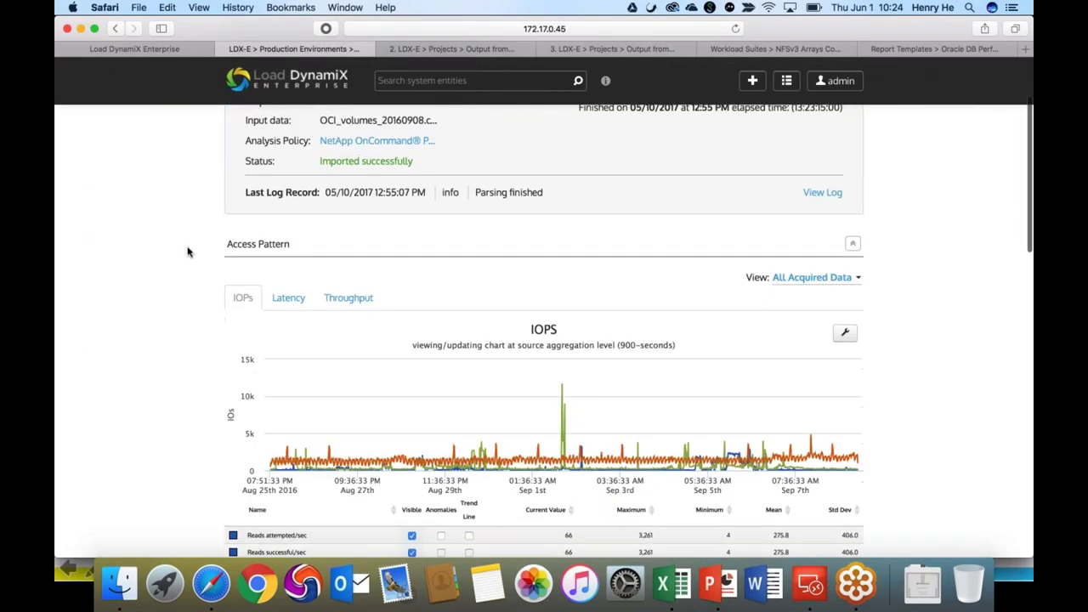
pyautogui.scroll(-3, 188, 250)
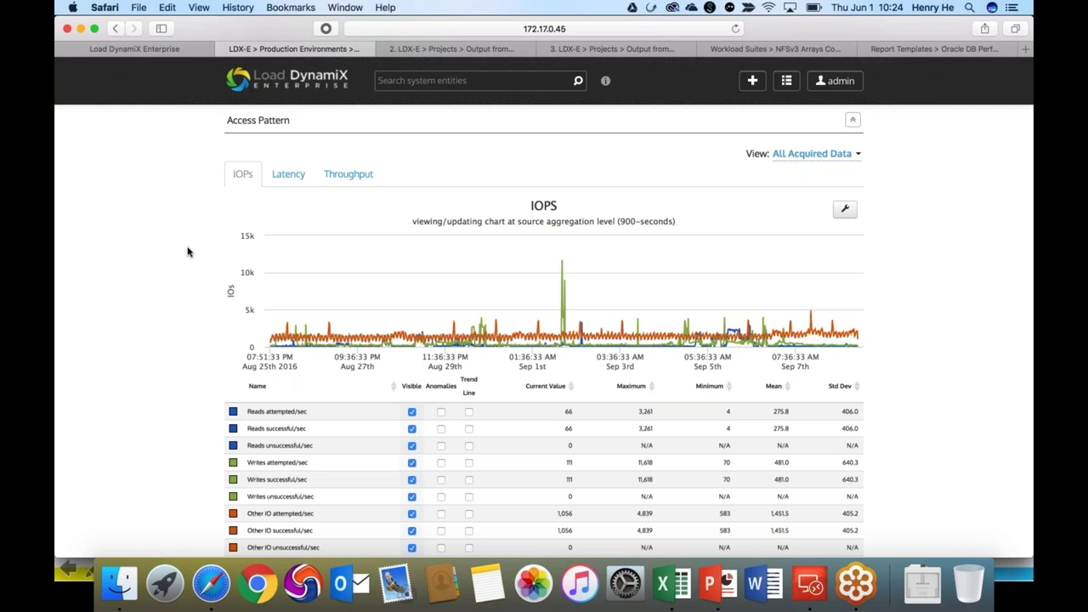
# Go back to the Load DynamiX home page and open the Workload Data Importer form.
pyautogui.click(175, 49)
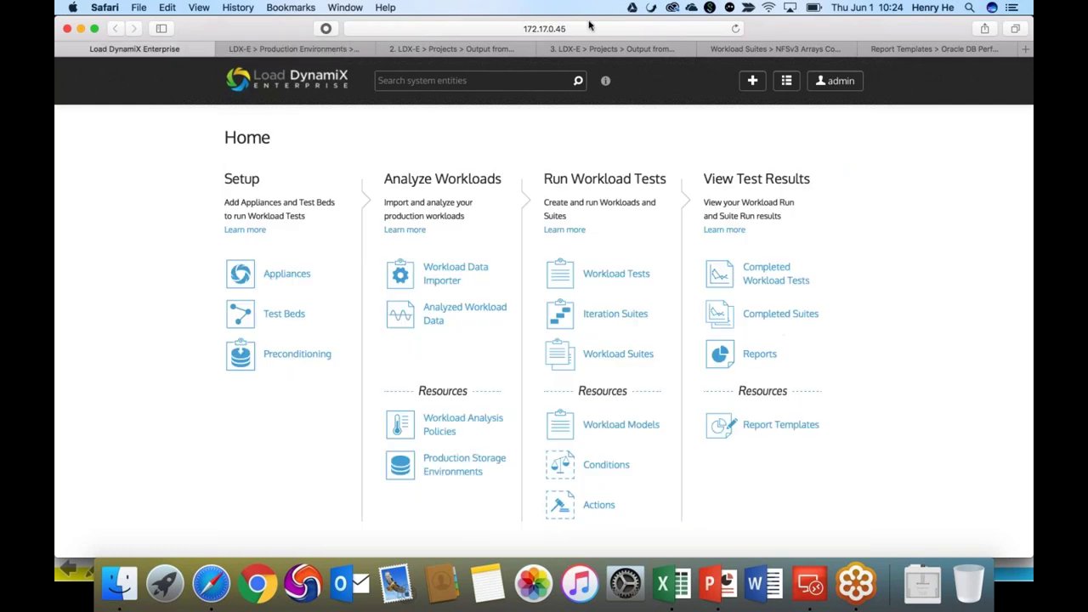
pyautogui.click(443, 276)
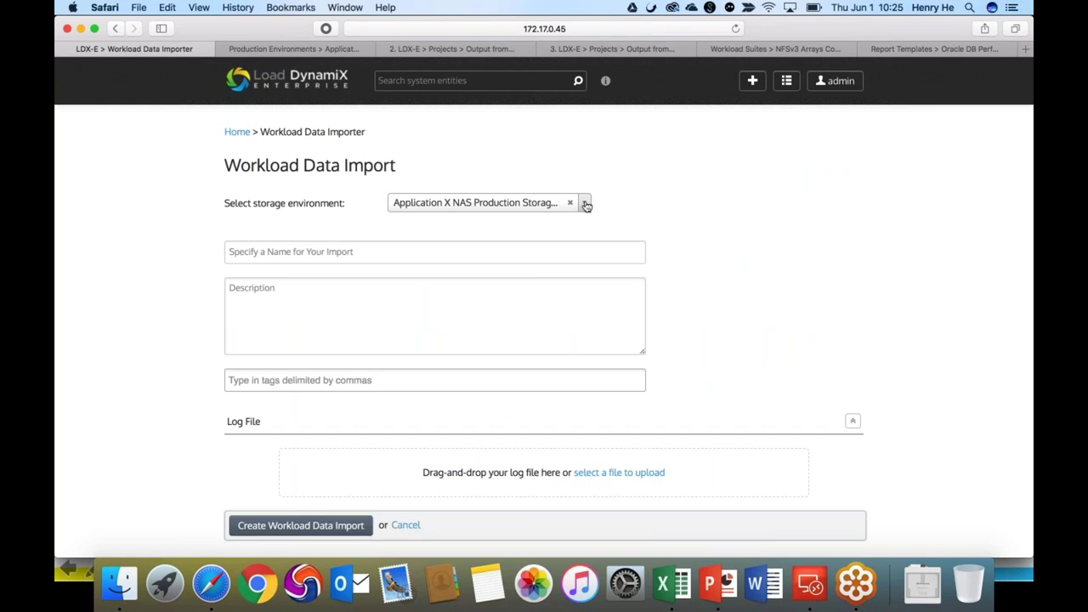
pyautogui.scroll(-3, 683, 246)
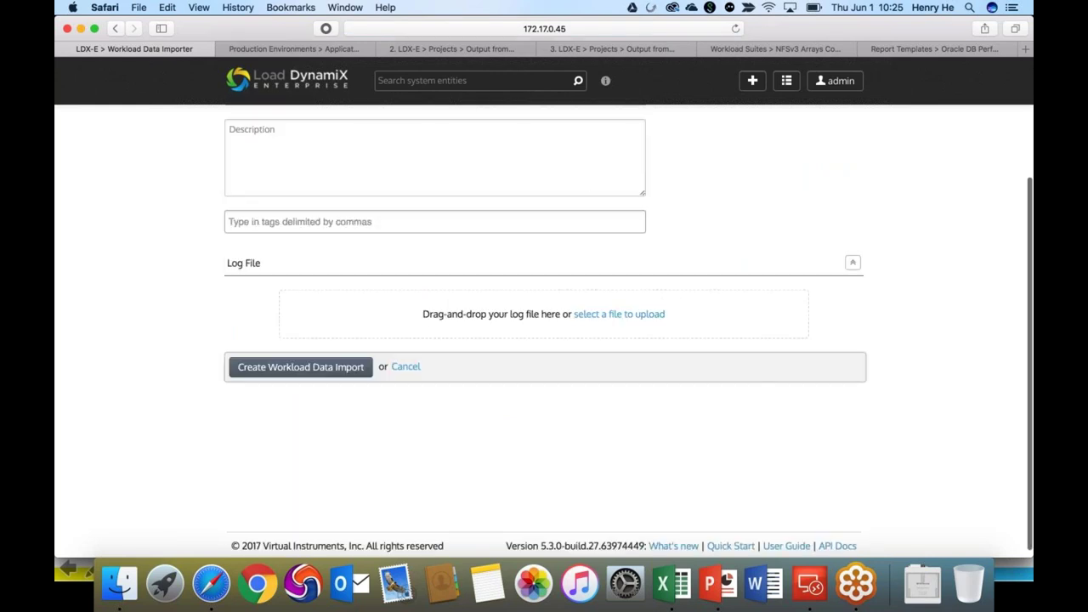
# Load OCI_volumes_20160908.csv as the log file from the OneDrive folder LDX/STaaS/WDI/NetApp/OCI in Documents.
pyautogui.click(651, 315)
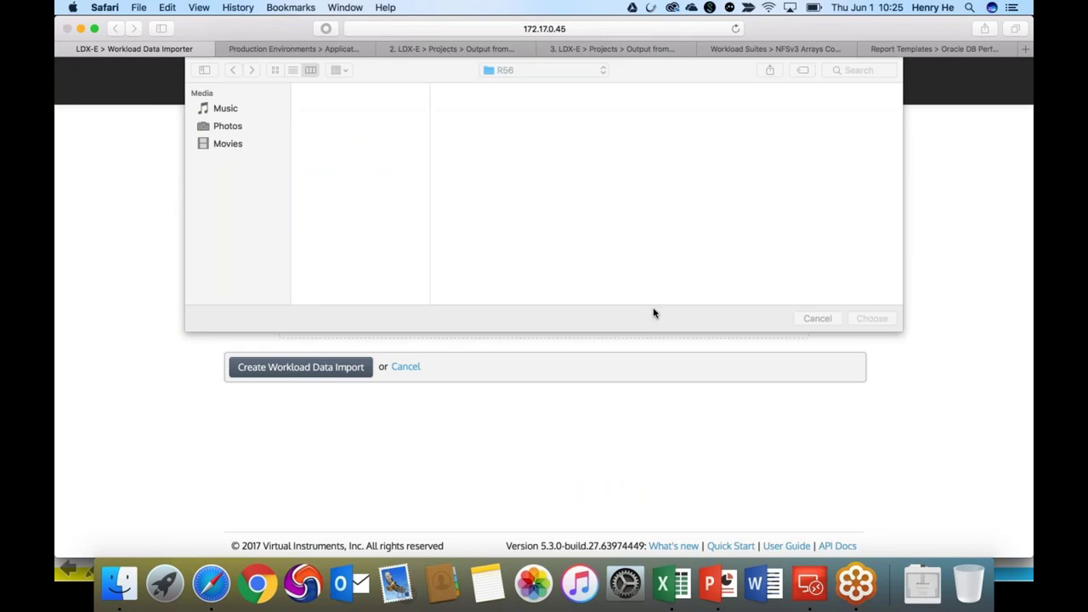
pyautogui.click(245, 199)
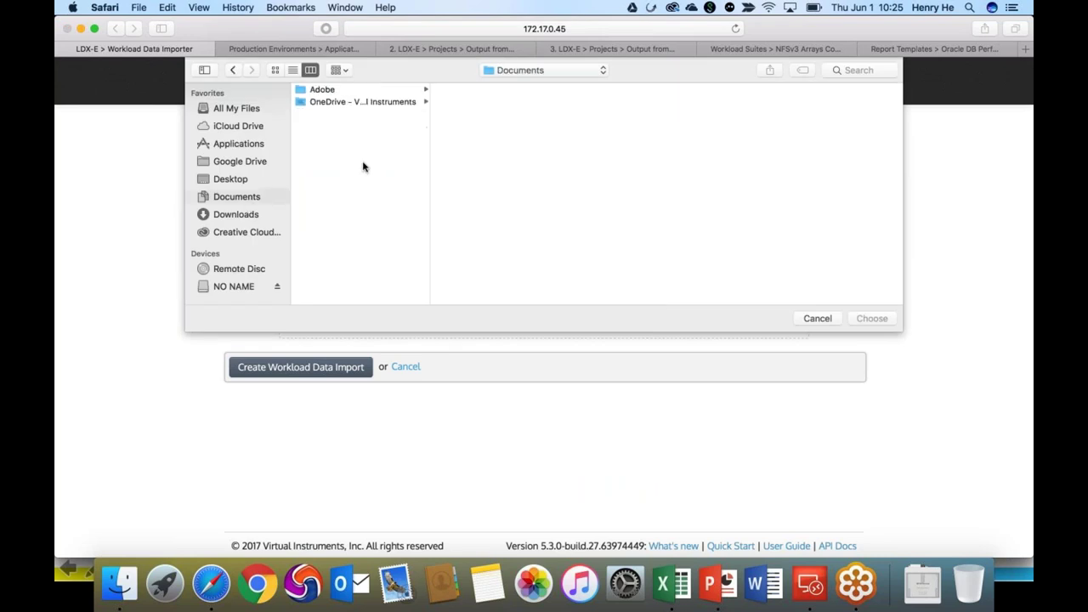
pyautogui.click(364, 102)
pyautogui.click(488, 103)
pyautogui.scroll(-10, 631, 178)
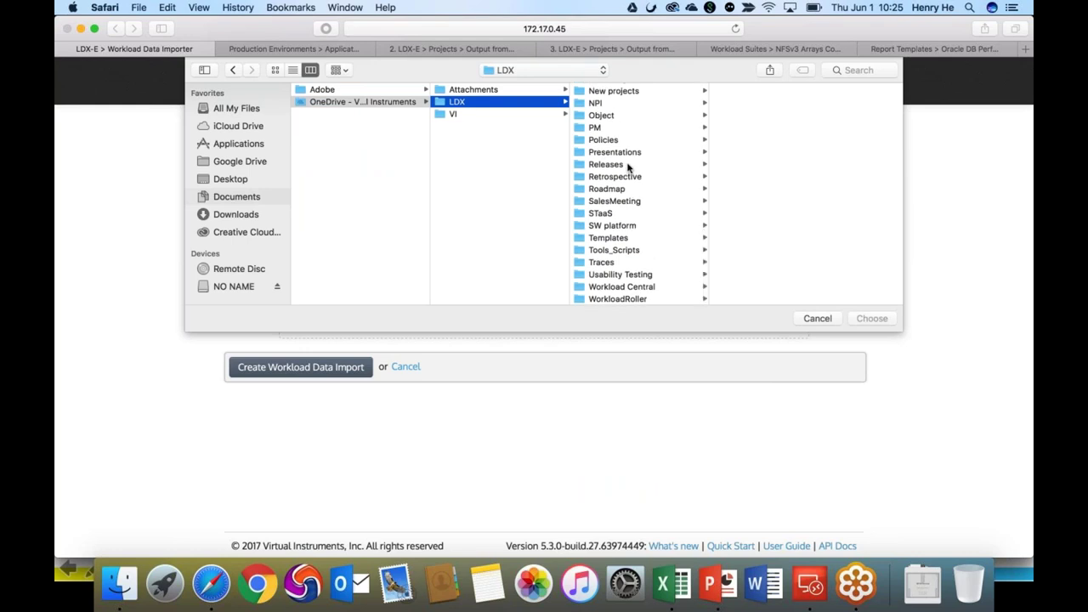
pyautogui.click(628, 166)
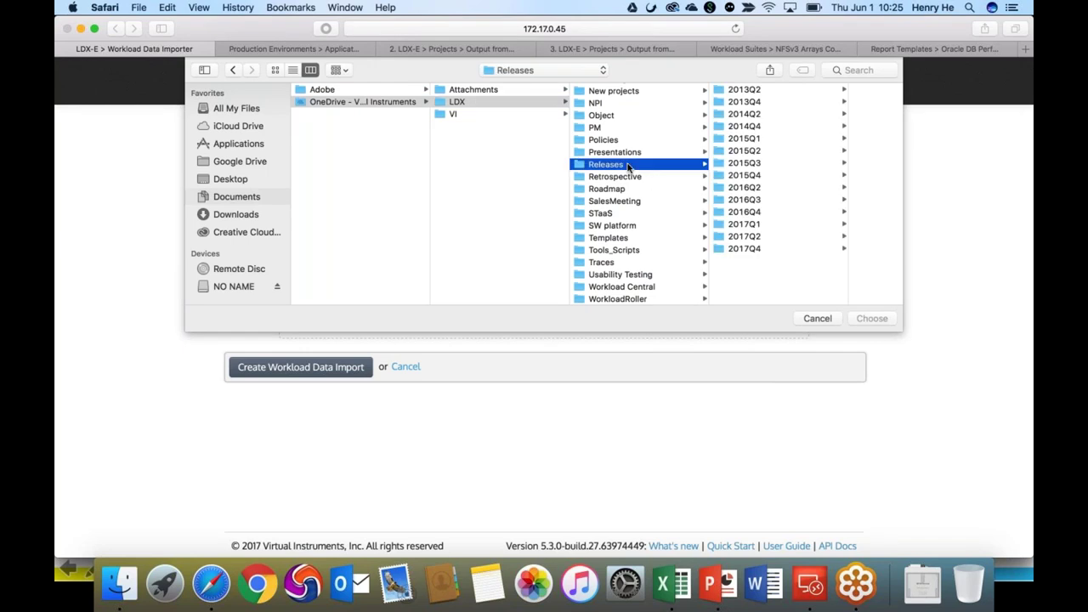
pyautogui.click(619, 217)
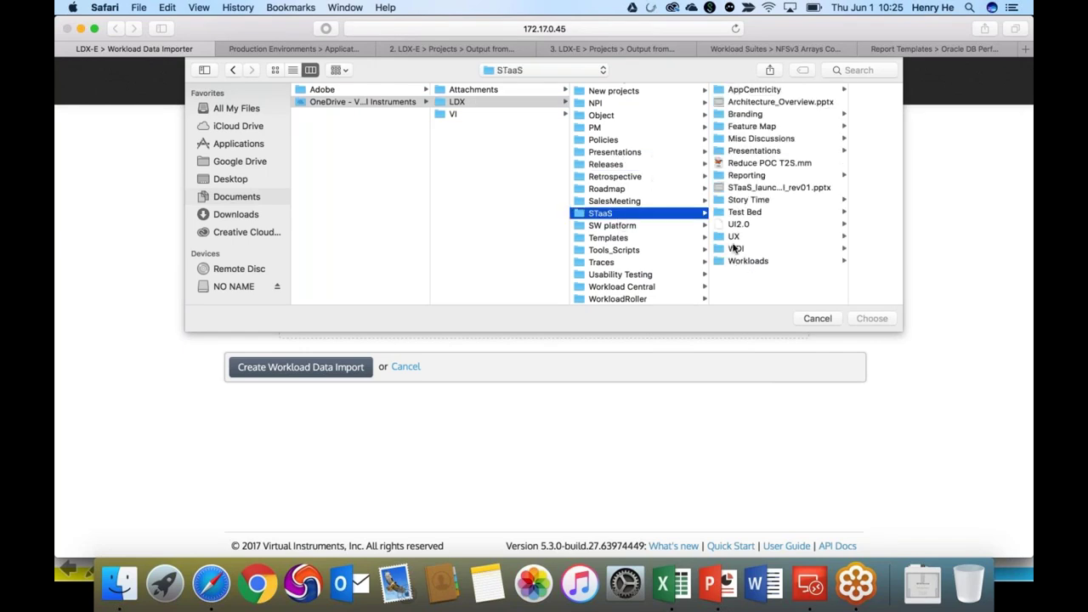
pyautogui.click(737, 248)
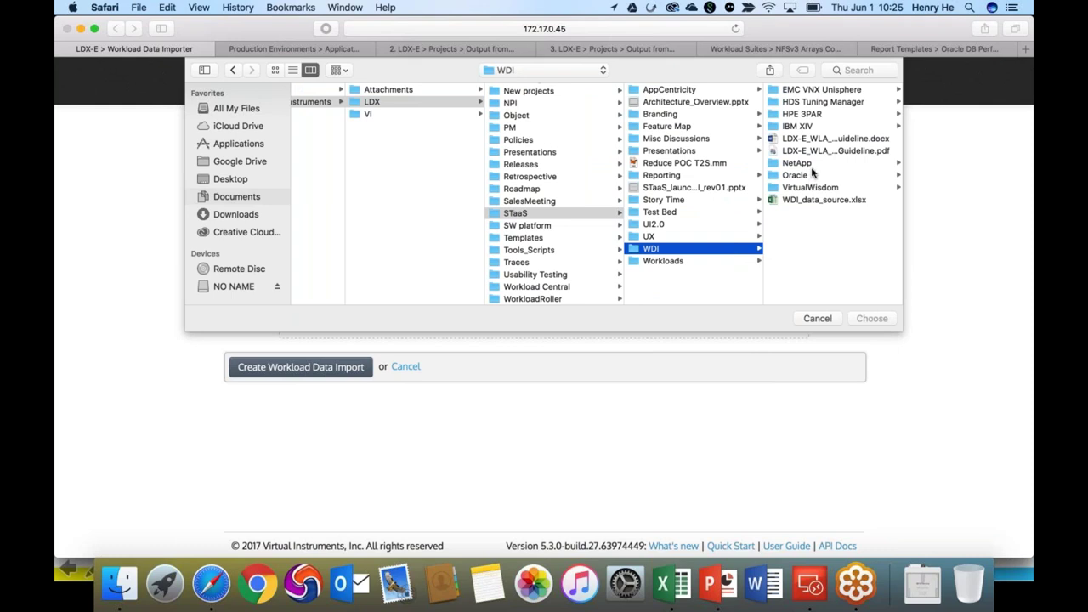
pyautogui.click(812, 164)
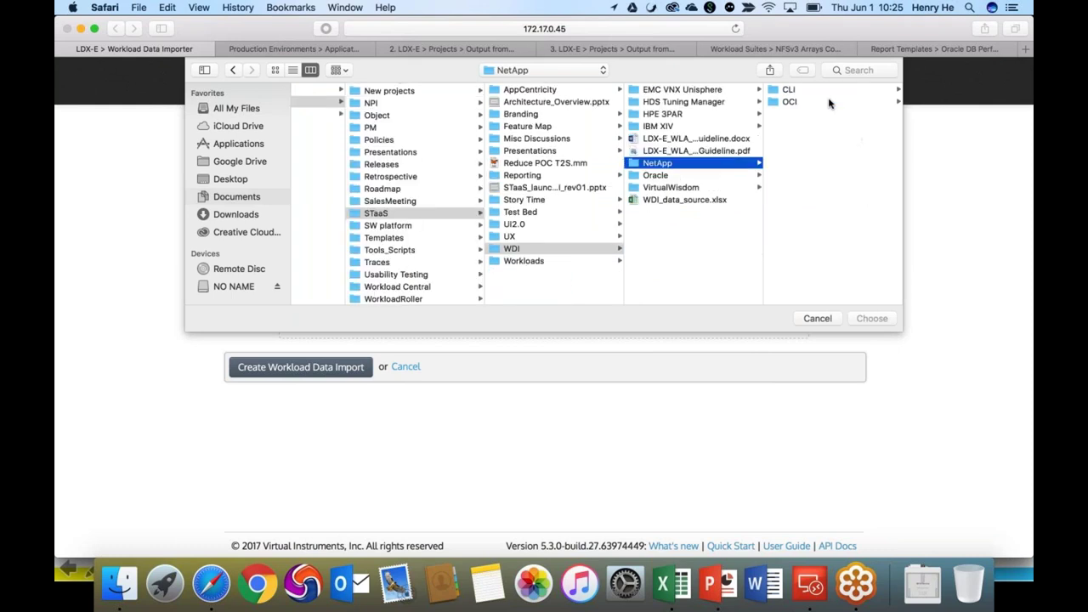
pyautogui.click(826, 102)
pyautogui.click(821, 115)
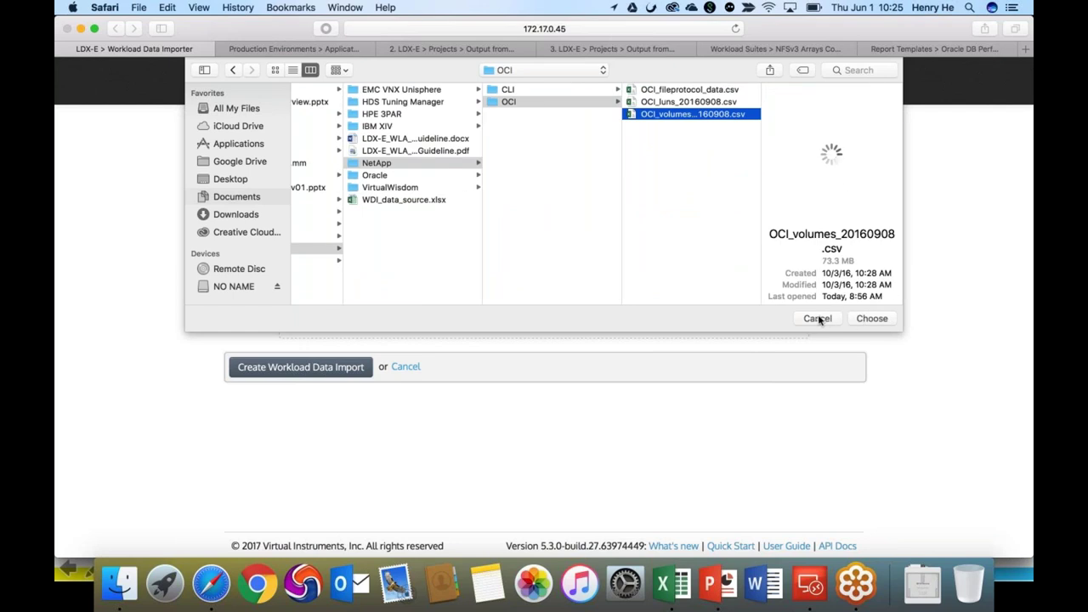
pyautogui.click(871, 318)
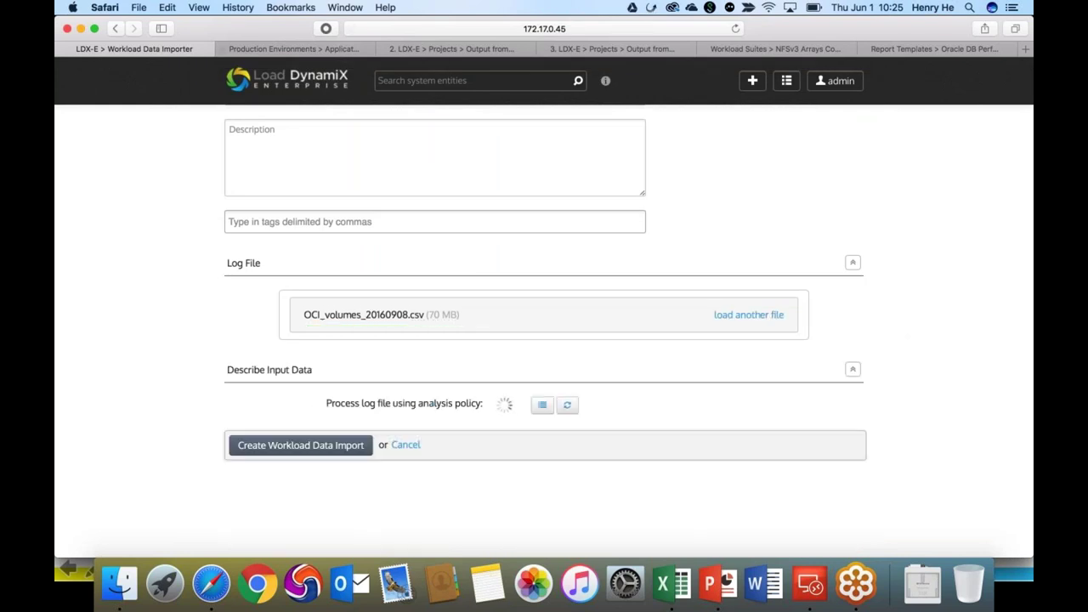
# Return to the imported production environment data and examine its IOPS access pattern chart and metrics table.
pyautogui.click(327, 49)
pyautogui.scroll(-2, 150, 324)
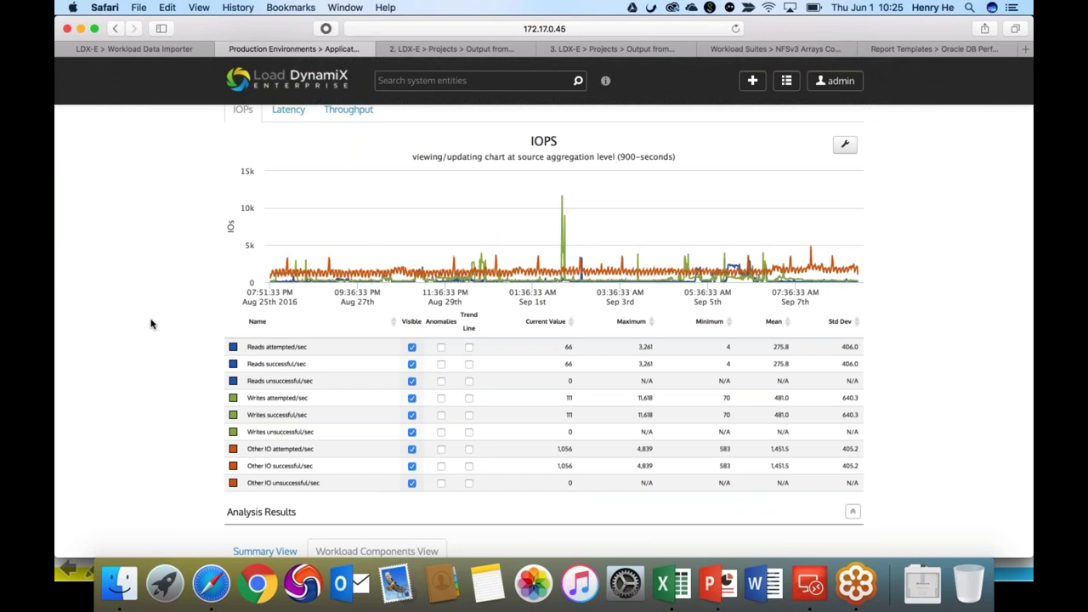
pyautogui.click(672, 583)
pyautogui.scroll(5, 359, 309)
pyautogui.press('super+Tab')
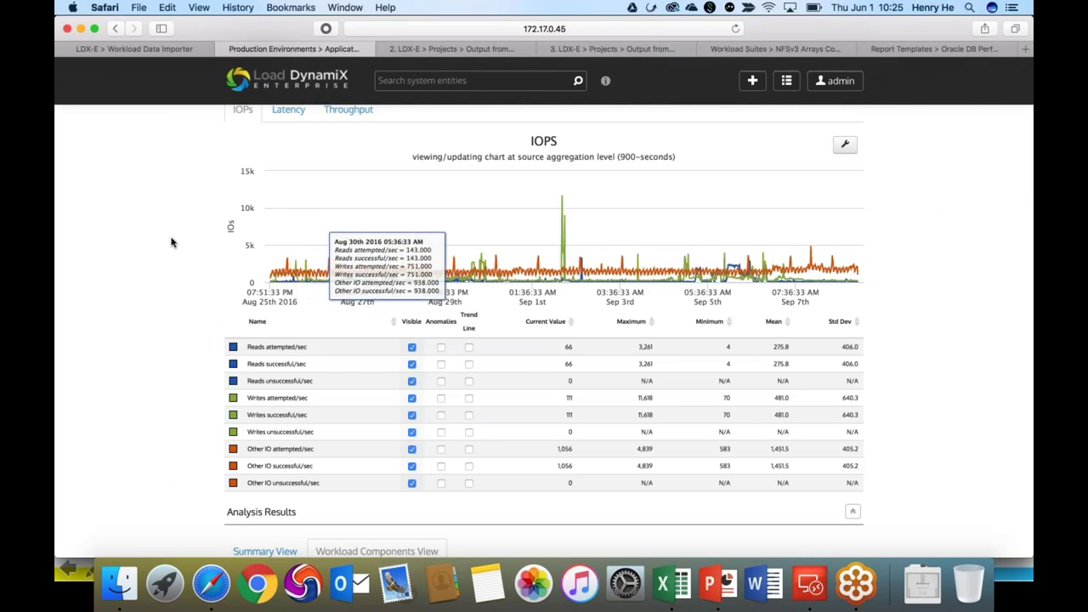
pyautogui.scroll(2, 170, 242)
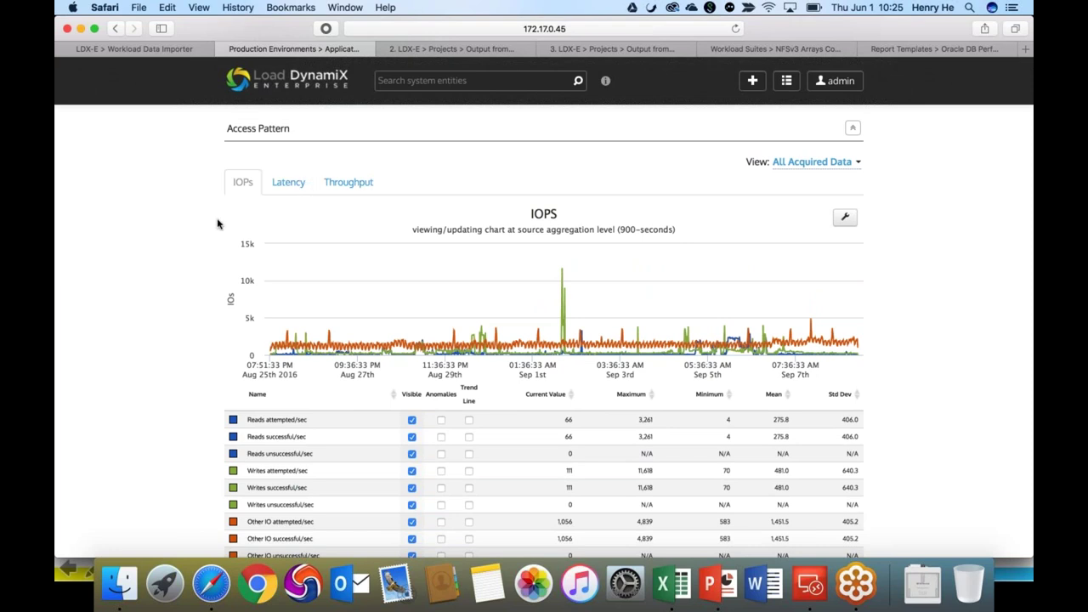
pyautogui.scroll(-1, 161, 300)
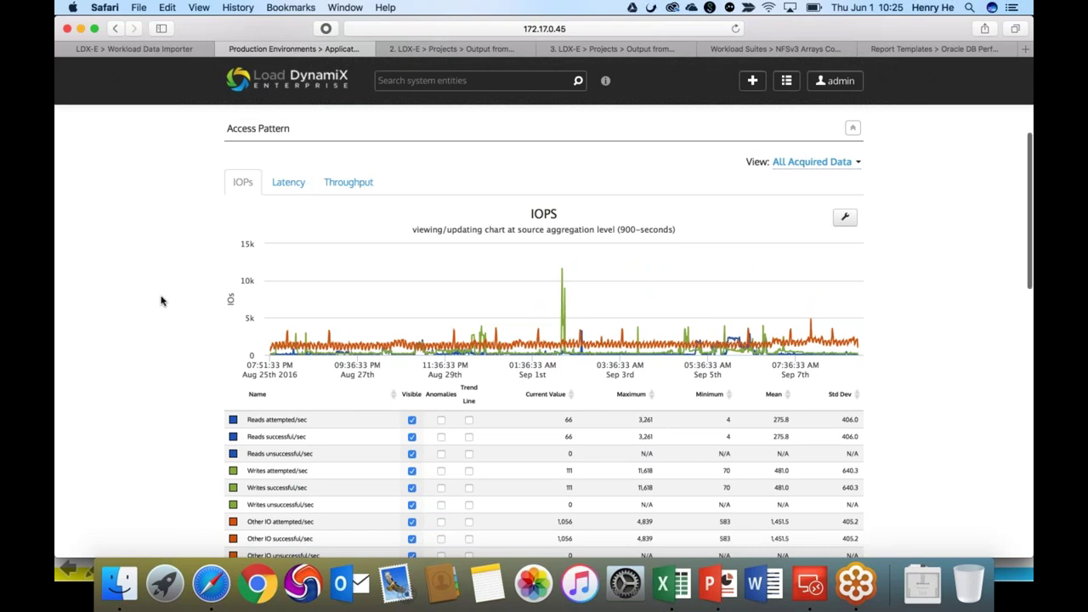
# Show the Summary View of the analysis results and examine its read/write mix, request size and latency charts.
pyautogui.scroll(-10, 162, 300)
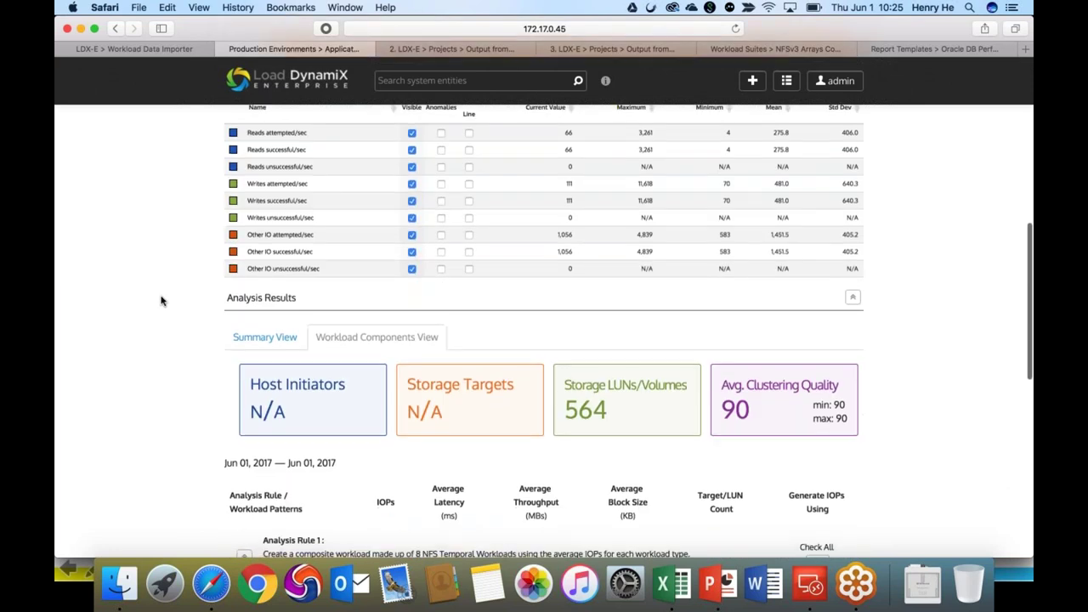
pyautogui.click(265, 220)
pyautogui.scroll(-2, 265, 220)
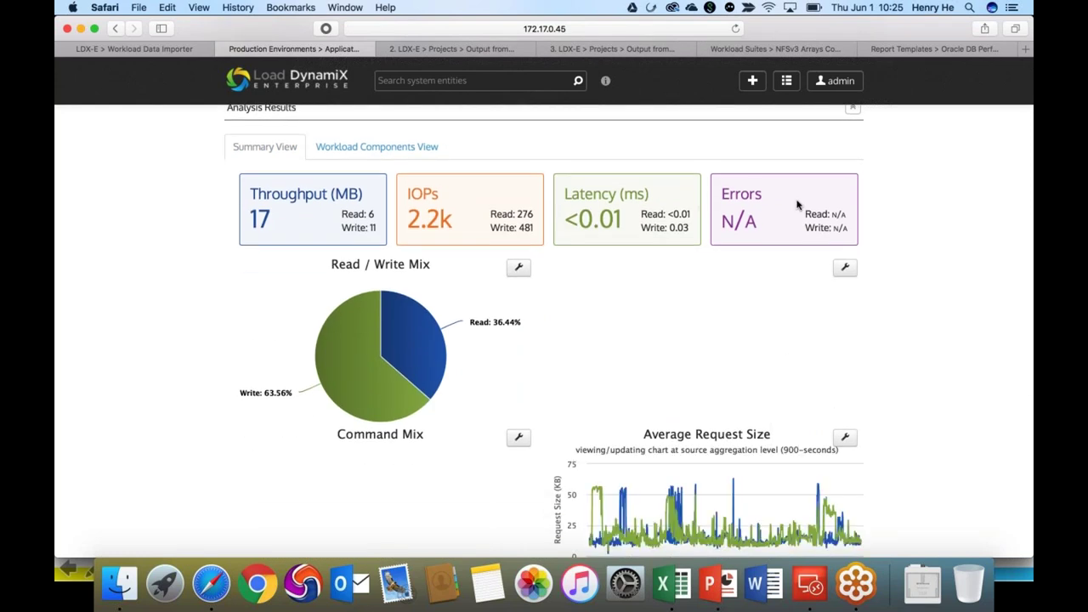
pyautogui.scroll(-3, 955, 252)
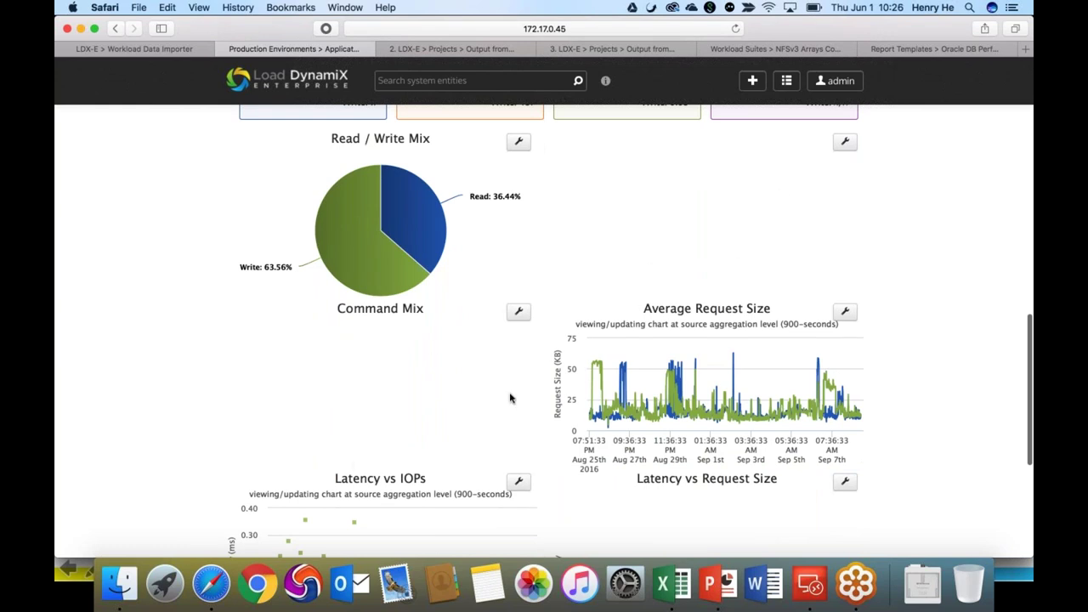
pyautogui.scroll(-1, 668, 494)
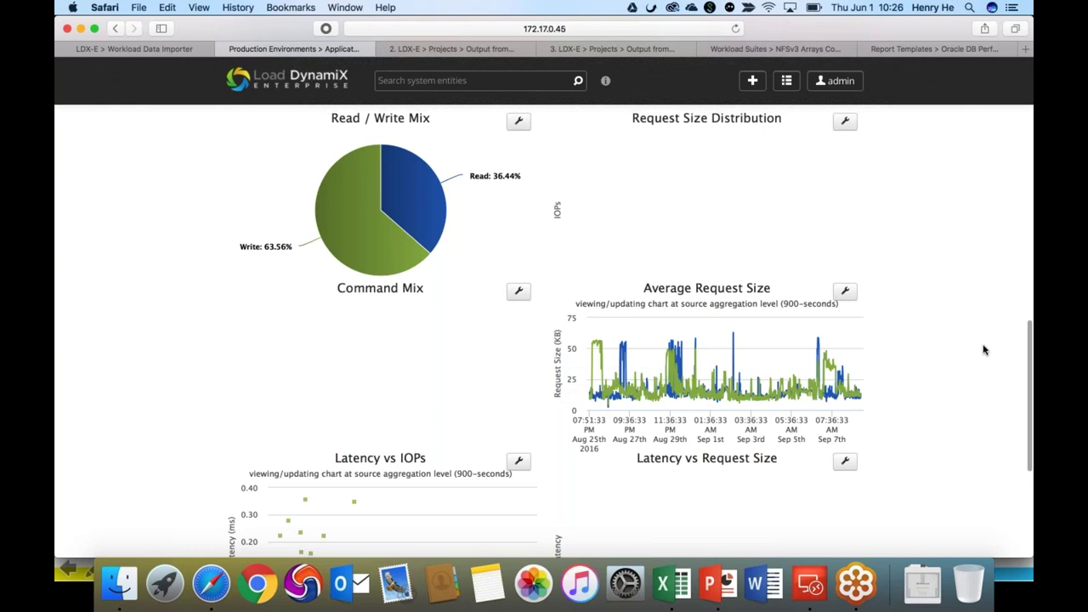
pyautogui.scroll(-2, 984, 349)
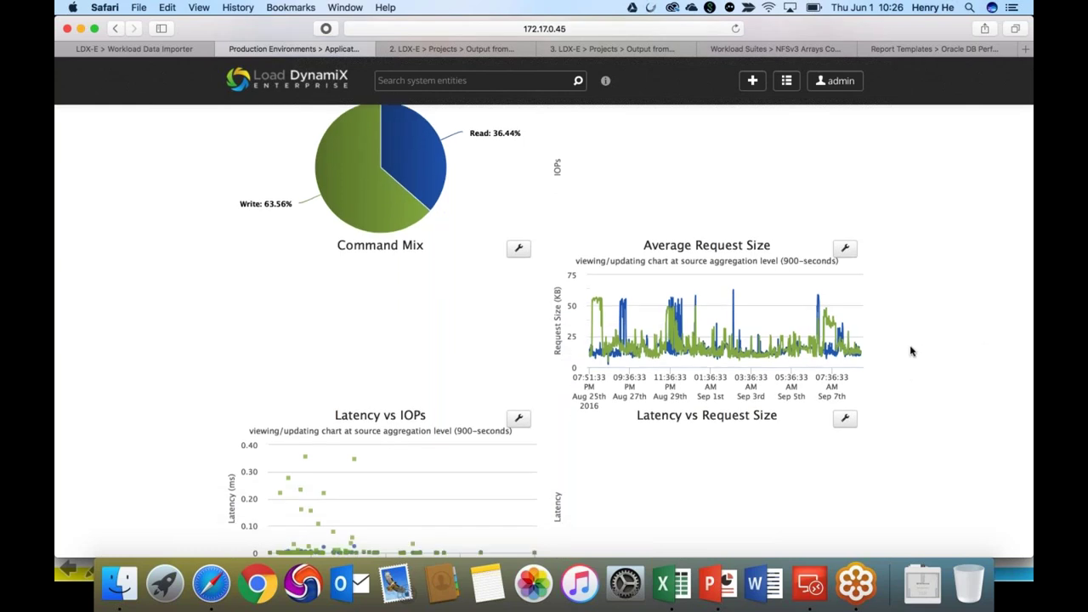
pyautogui.scroll(-5, 911, 351)
pyautogui.scroll(15, 911, 351)
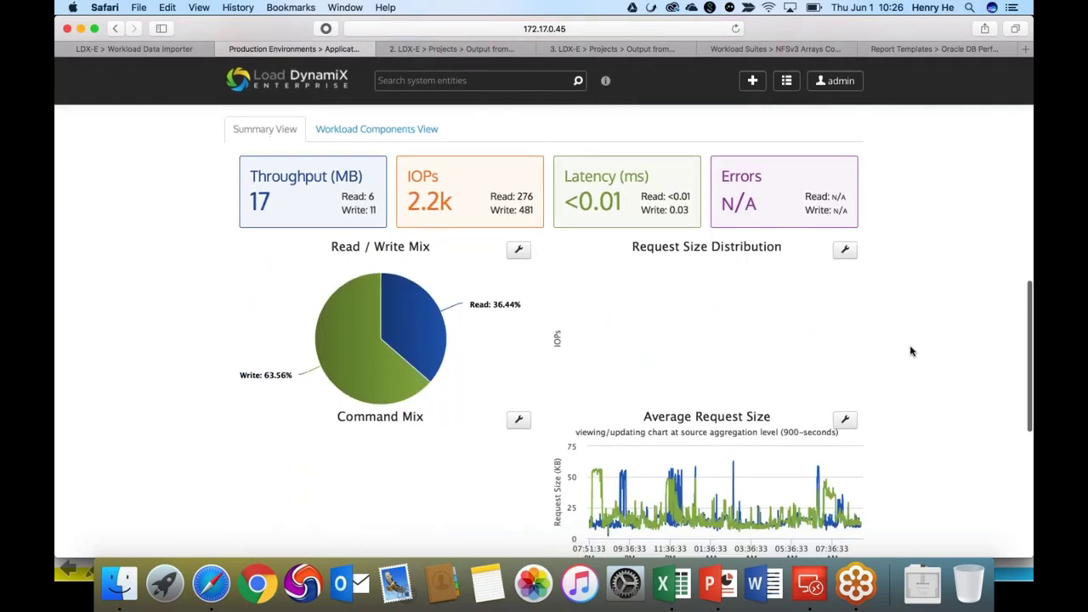
pyautogui.scroll(5, 910, 351)
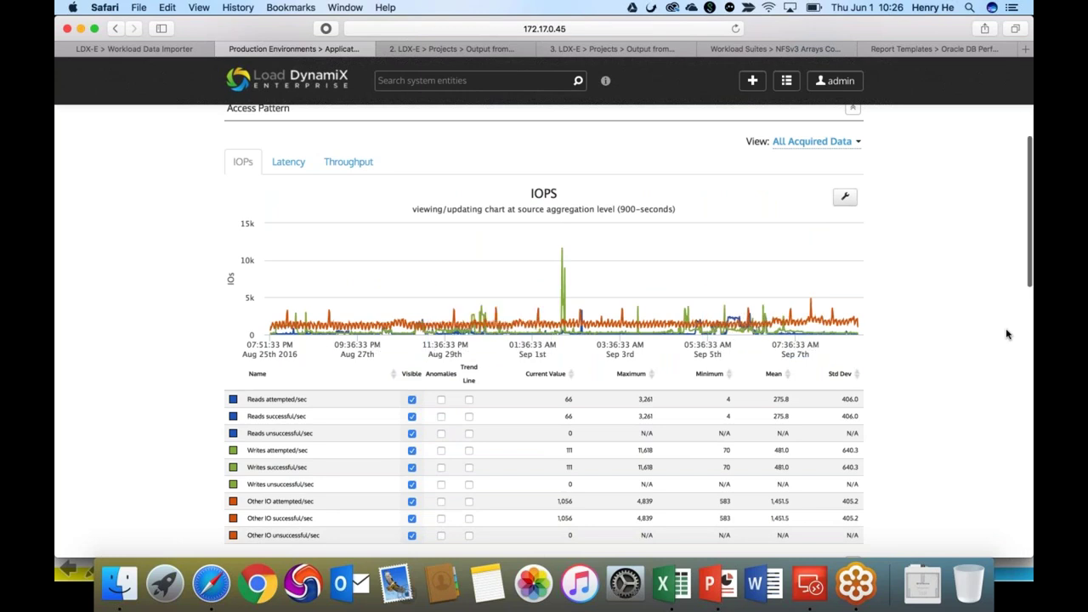
# Show the Workload Components View of the analysis results and examine the workload patterns under Analysis Rule 1.
pyautogui.scroll(-10, 1006, 333)
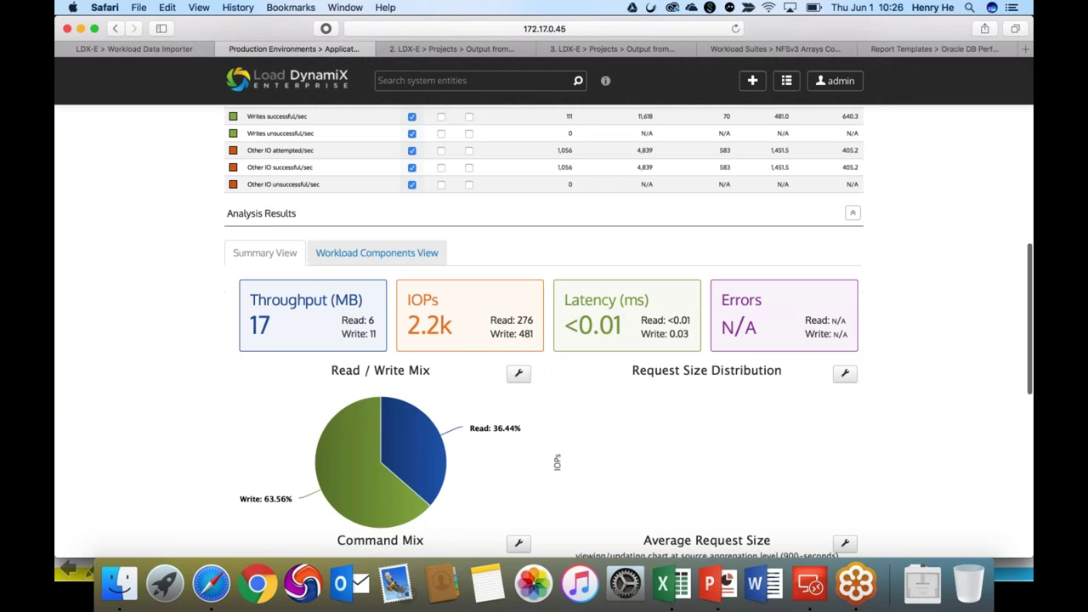
pyautogui.click(377, 252)
pyautogui.scroll(-8, 352, 382)
pyautogui.scroll(3, 352, 382)
pyautogui.scroll(-2, 352, 381)
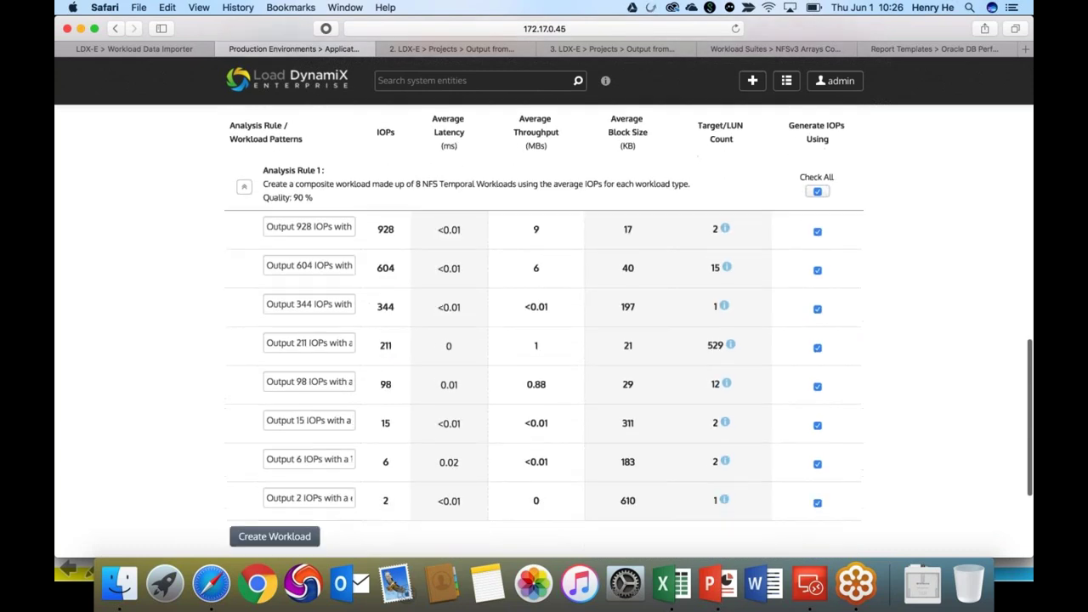
# Review the remaining workload patterns under Analysis Rule 1 and return to the IOPS access pattern chart.
pyautogui.scroll(-1, 508, 334)
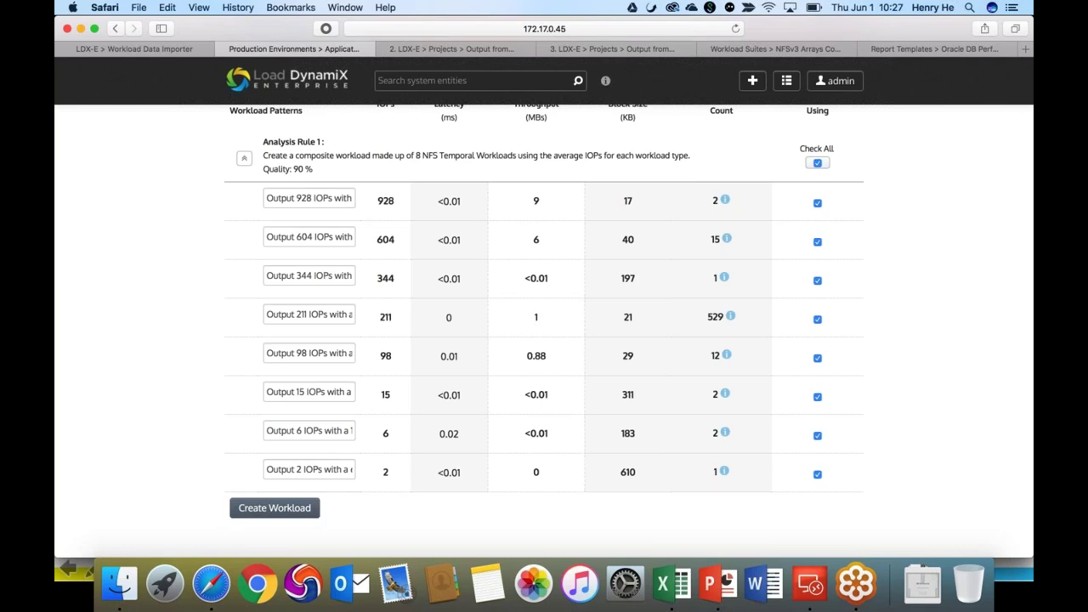
pyautogui.scroll(-1, 564, 185)
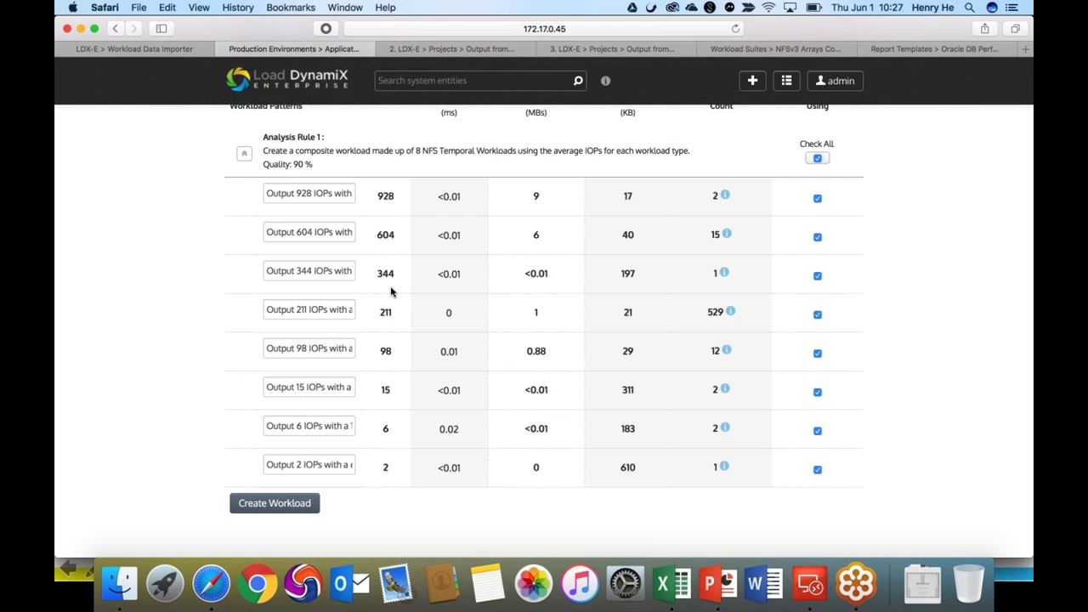
pyautogui.scroll(10, 391, 292)
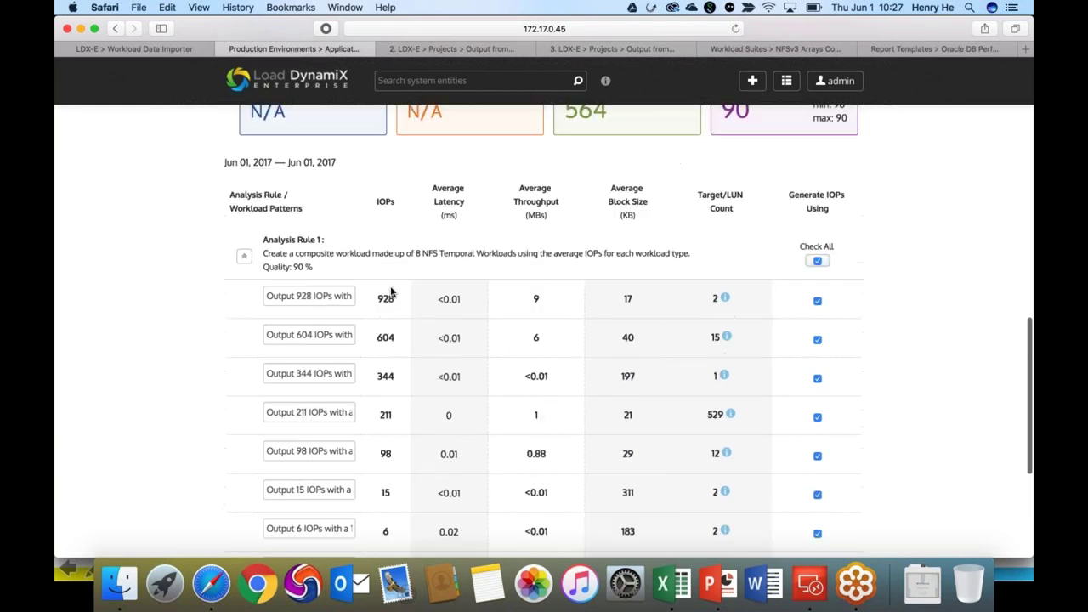
pyautogui.scroll(5, 391, 292)
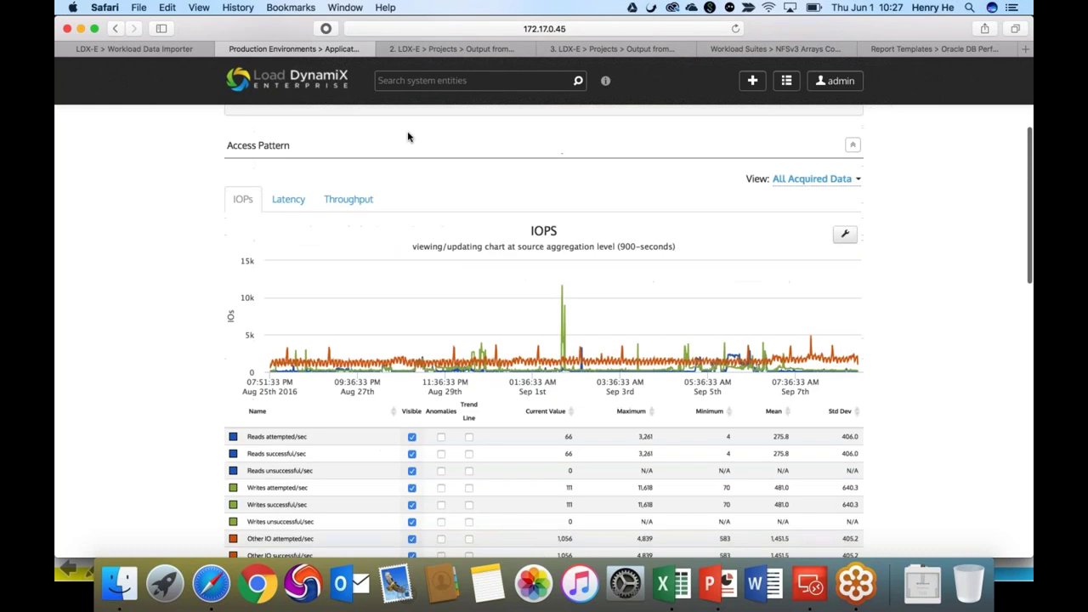
# Compare the Advanced Load Profile of the Output from NAS array 2017-03-31 test with the IOPS chart of the production environment.
pyautogui.click(454, 48)
pyautogui.scroll(10, 206, 243)
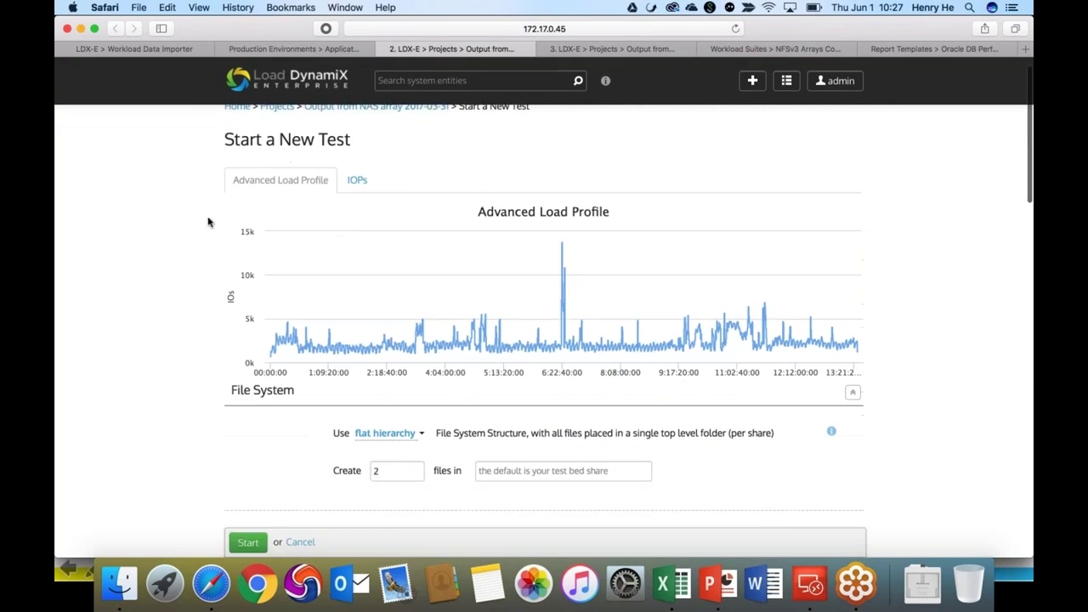
pyautogui.scroll(1, 208, 215)
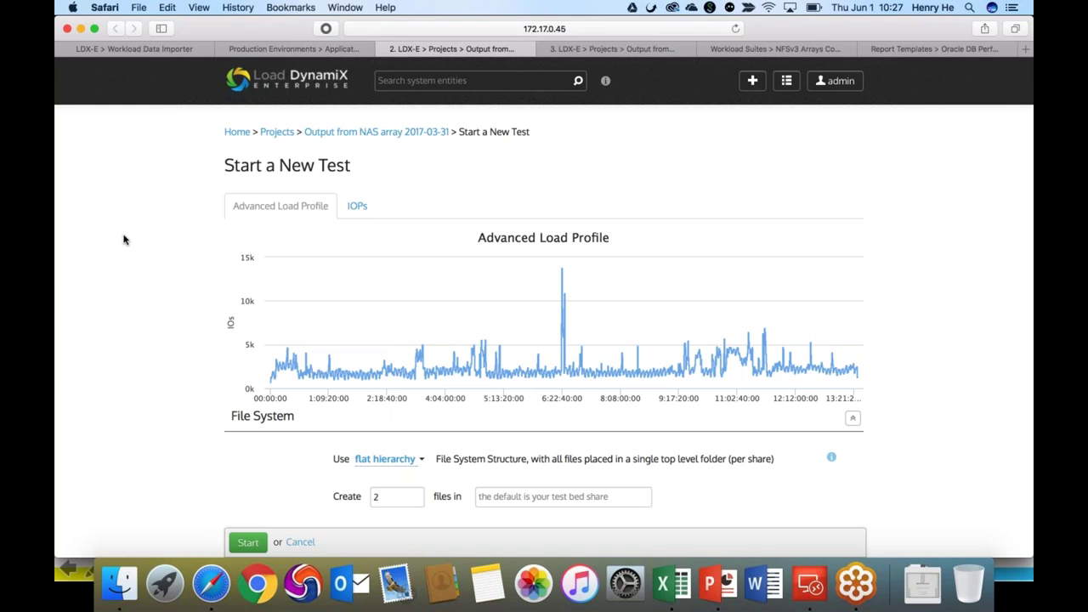
pyautogui.scroll(-1, 152, 231)
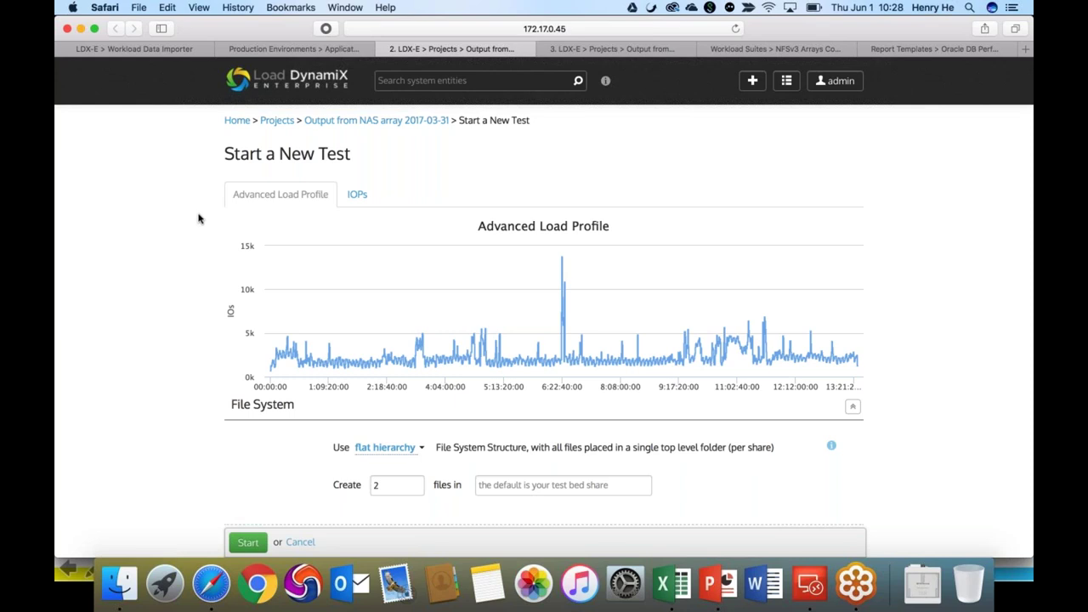
pyautogui.scroll(-2, 202, 219)
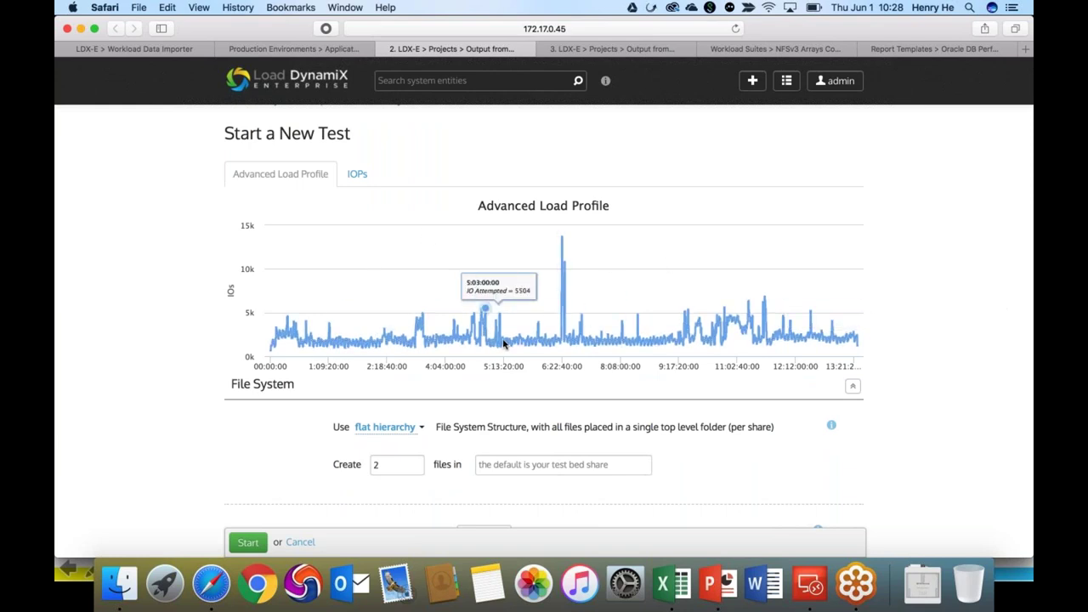
pyautogui.click(330, 55)
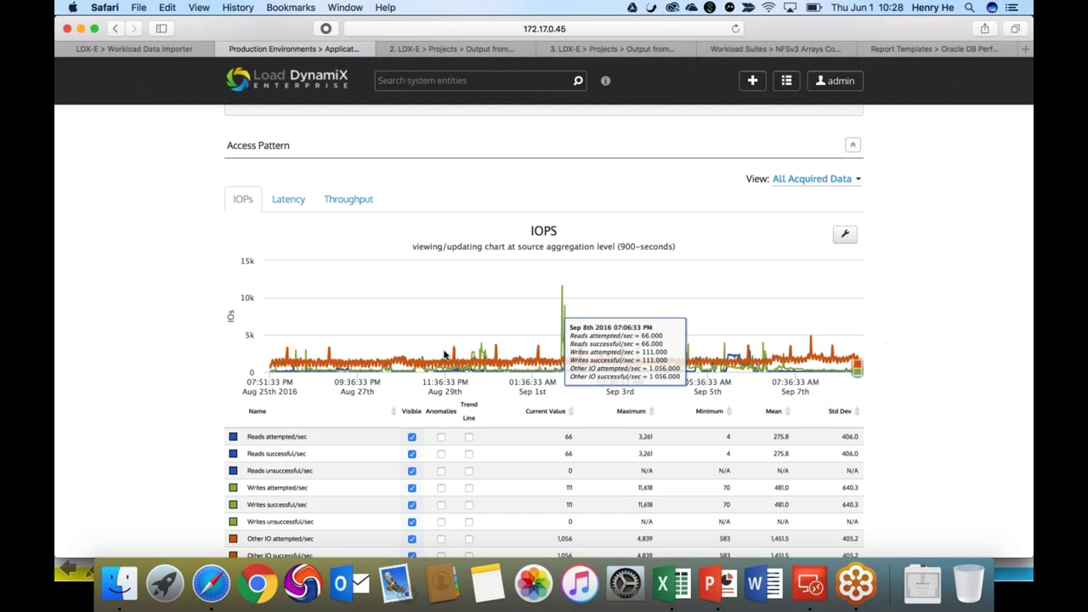
pyautogui.click(477, 49)
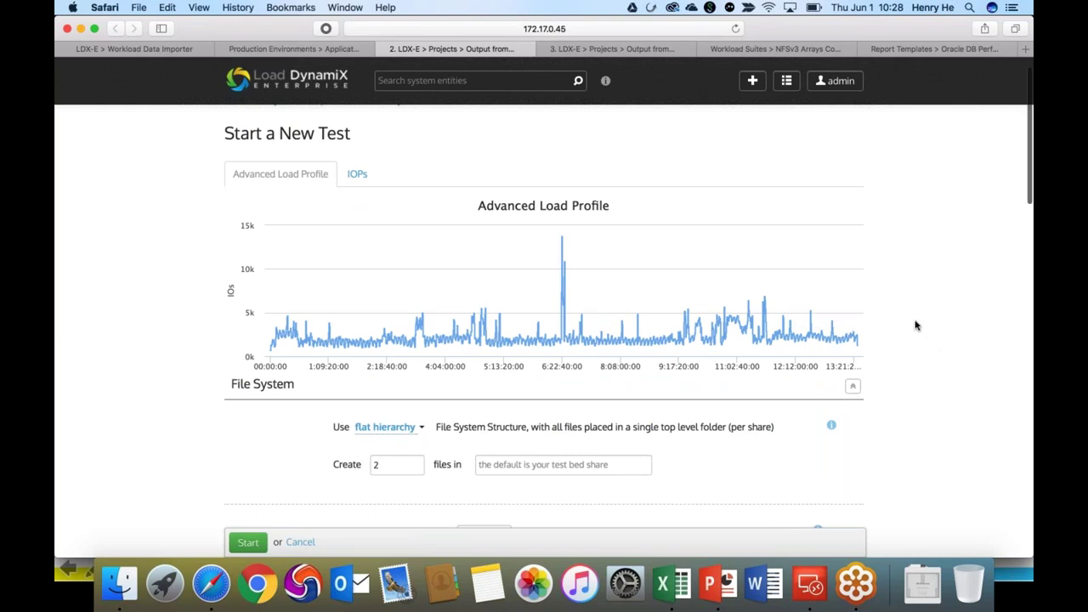
# Examine the new test's File System settings and the available data content options without changing the selection.
pyautogui.scroll(-3, 919, 331)
pyautogui.scroll(-4, 916, 324)
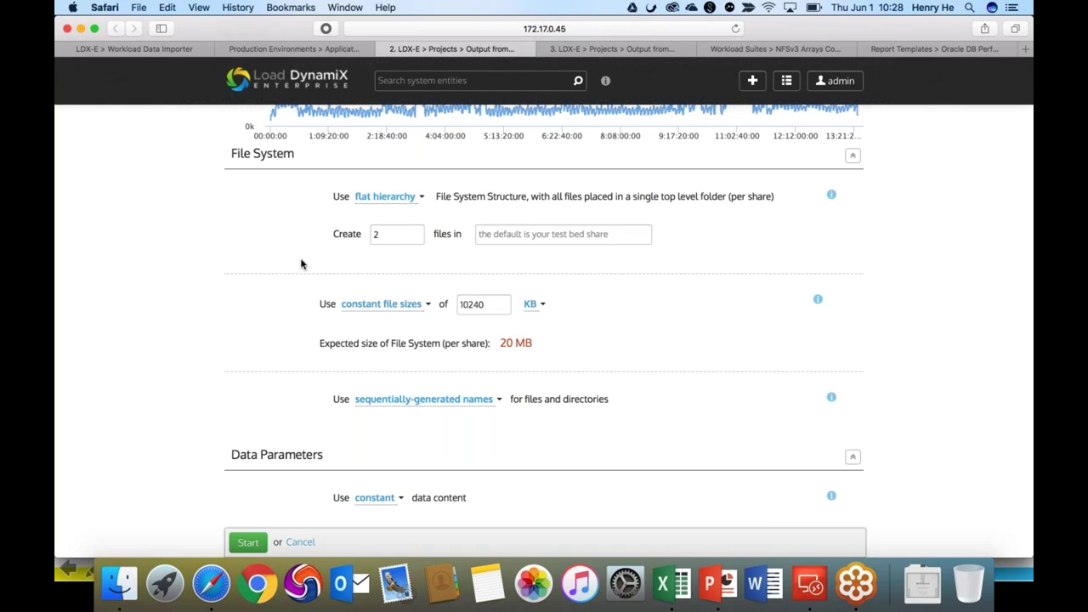
pyautogui.scroll(-5, 340, 289)
pyautogui.click(375, 307)
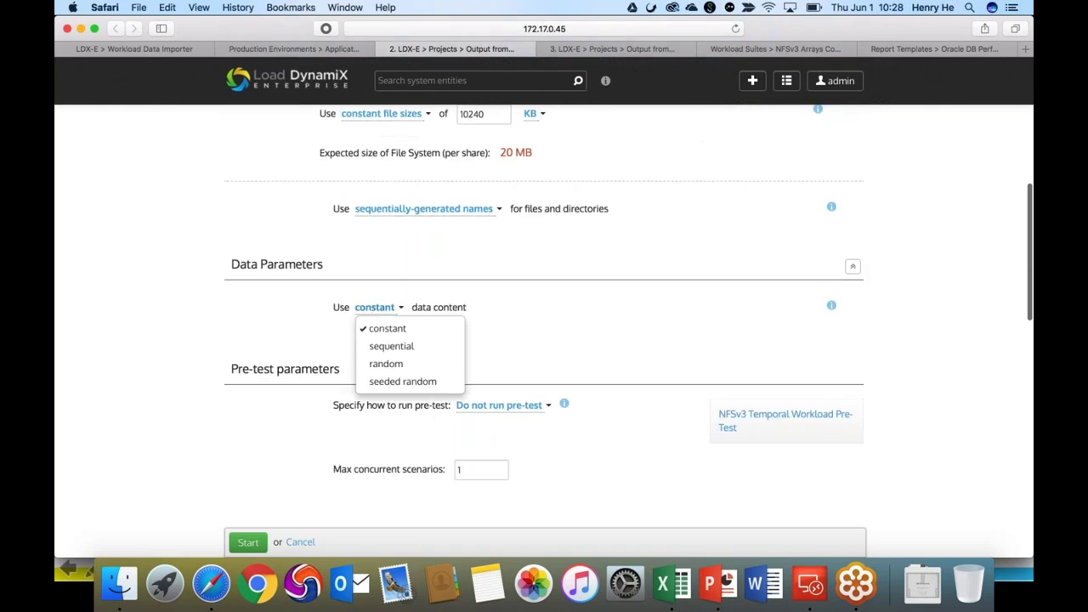
pyautogui.press('Up')
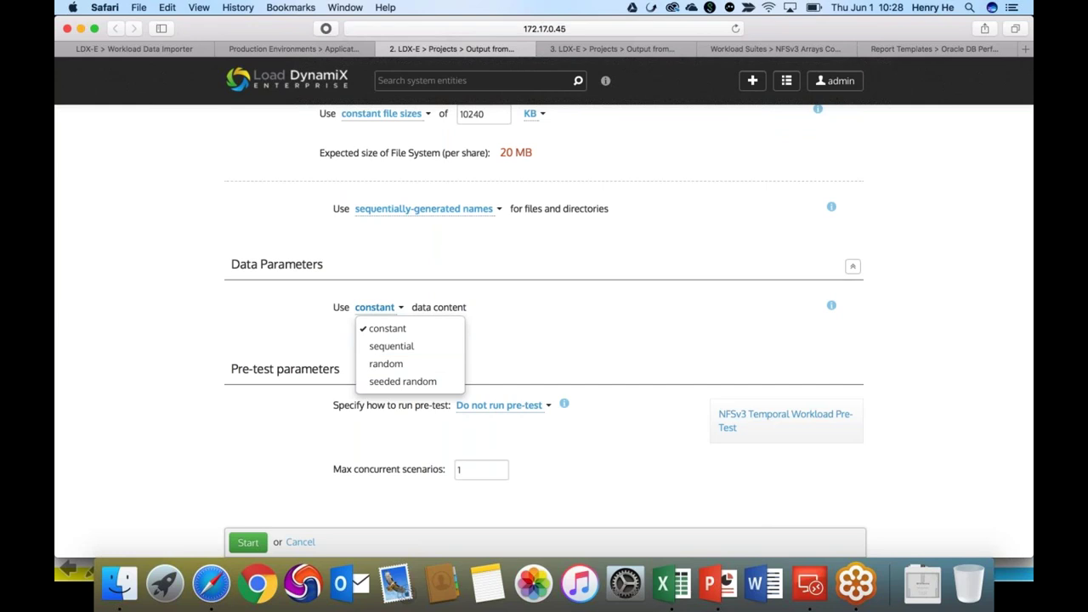
pyautogui.click(102, 340)
# Examine the new test's Load Properties, Test Configuration and the test bed it runs on.
pyautogui.scroll(-4, 133, 345)
pyautogui.scroll(-5, 134, 345)
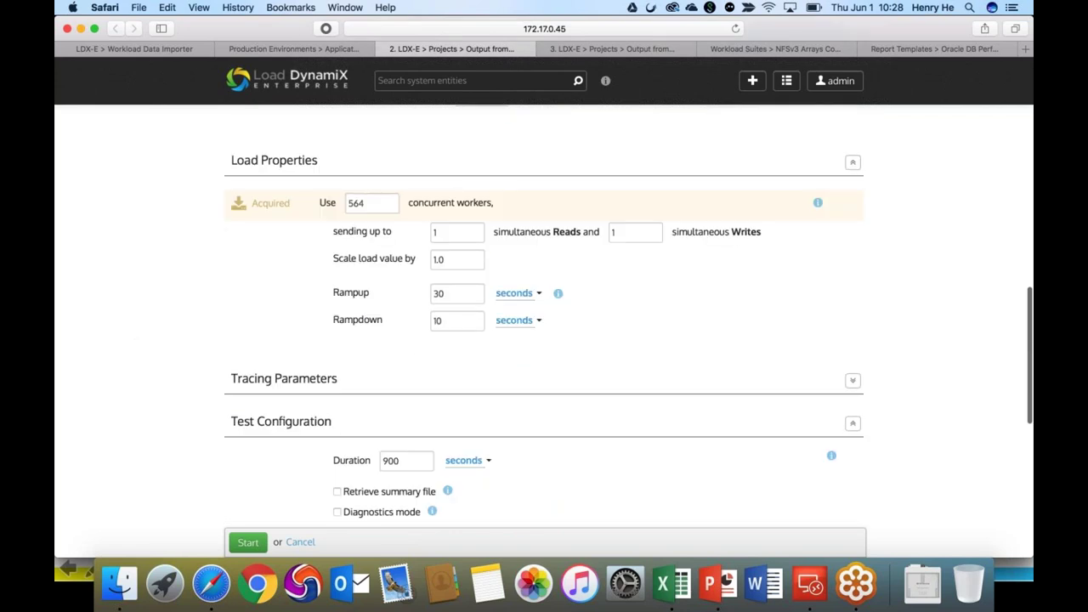
pyautogui.scroll(-5, 530, 263)
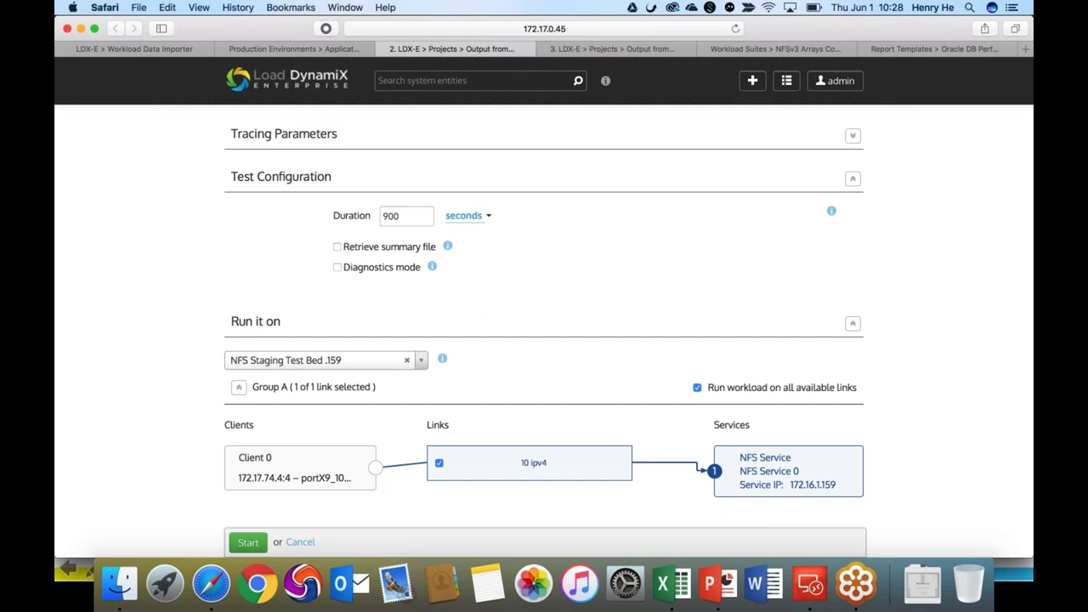
# Show the test's results and examine the command distribution, the IOPS chart over time and the throughput summary.
pyautogui.click(612, 48)
pyautogui.scroll(-5, 925, 225)
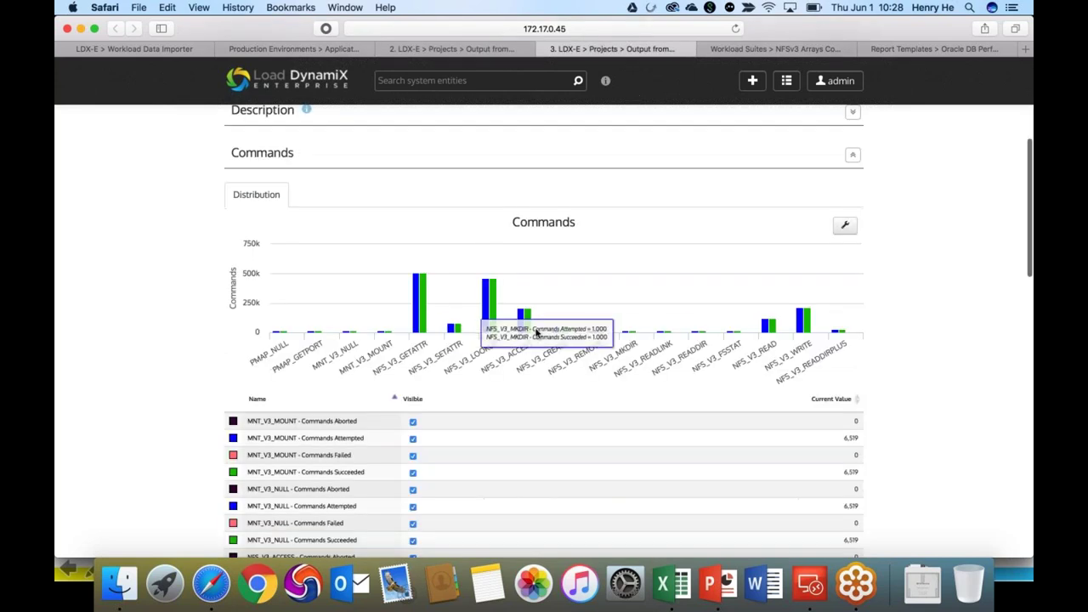
pyautogui.scroll(-7, 935, 342)
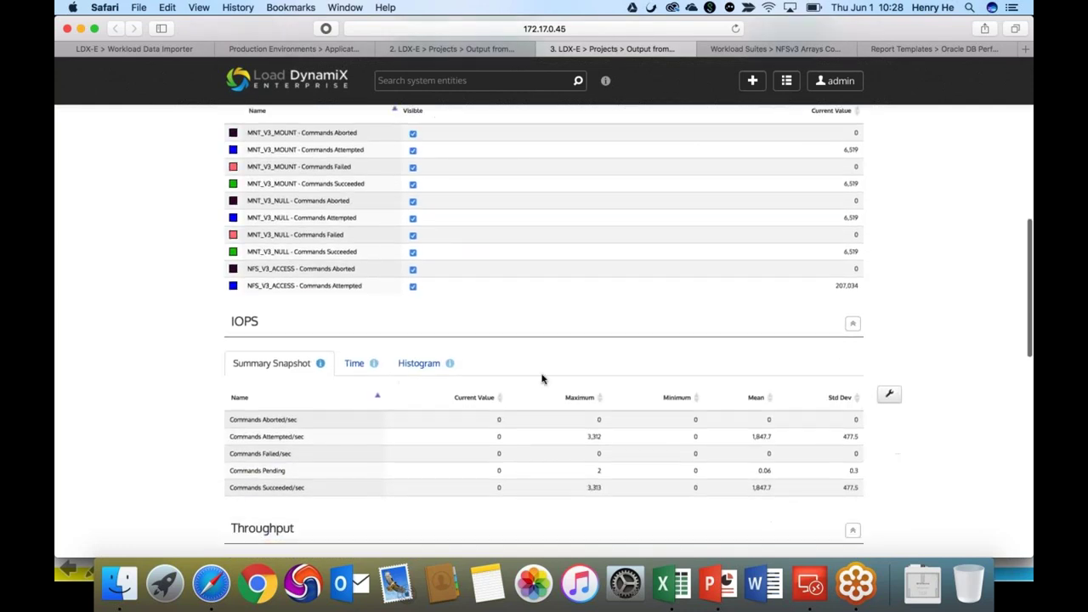
pyautogui.click(351, 365)
pyautogui.scroll(-1, 953, 309)
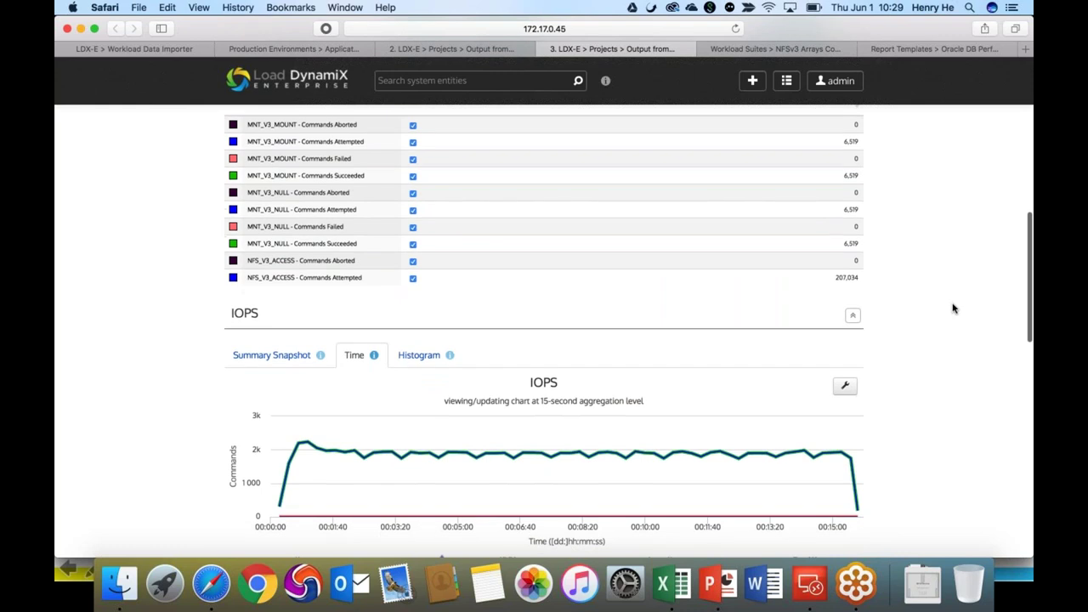
pyautogui.scroll(-2, 953, 309)
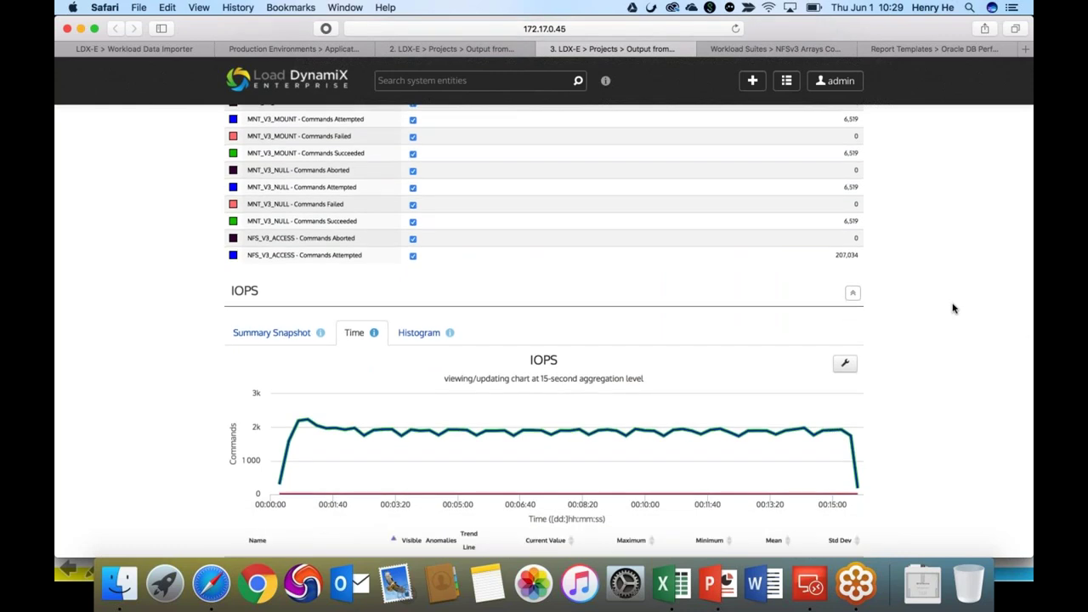
pyautogui.scroll(-10, 953, 309)
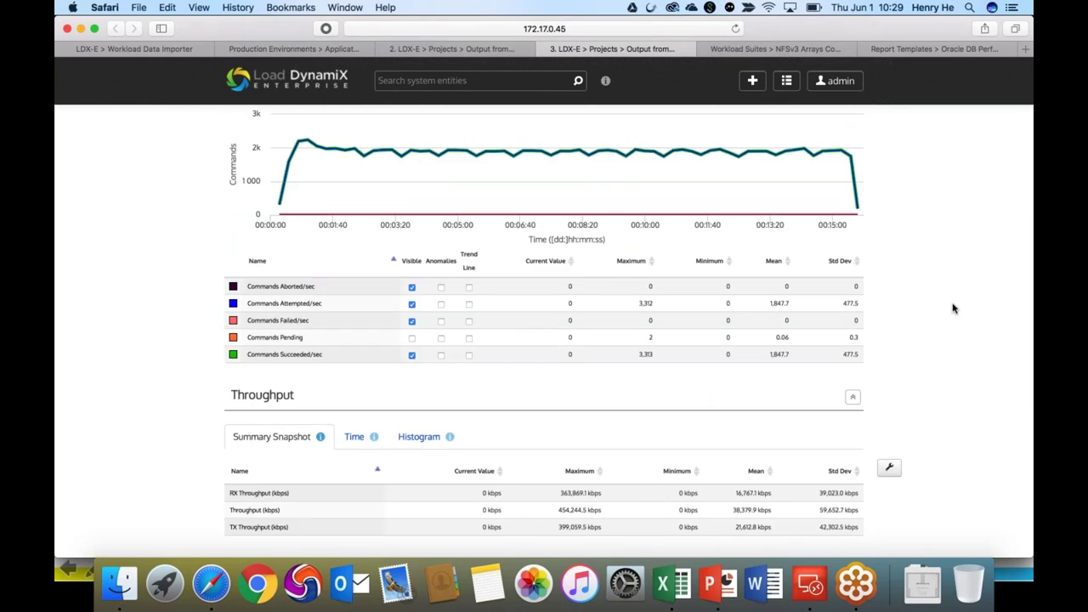
pyautogui.scroll(-3, 953, 309)
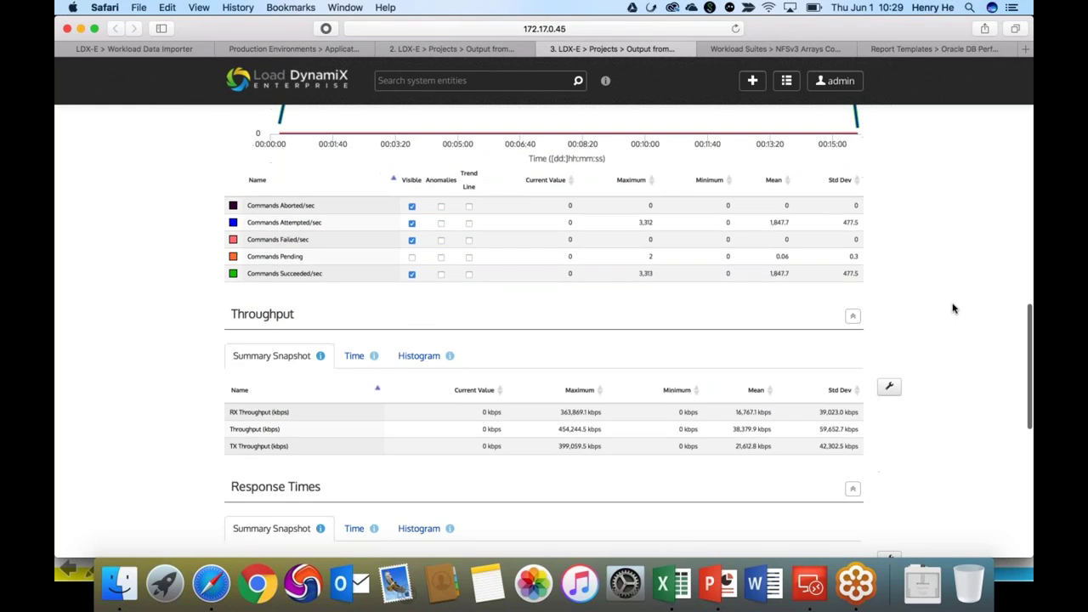
# View the NFSv3 Arrays Composite Workloads test runs suite and examine the throughput, IOPS and latency charts in the Oracle DB performance report.
pyautogui.click(805, 51)
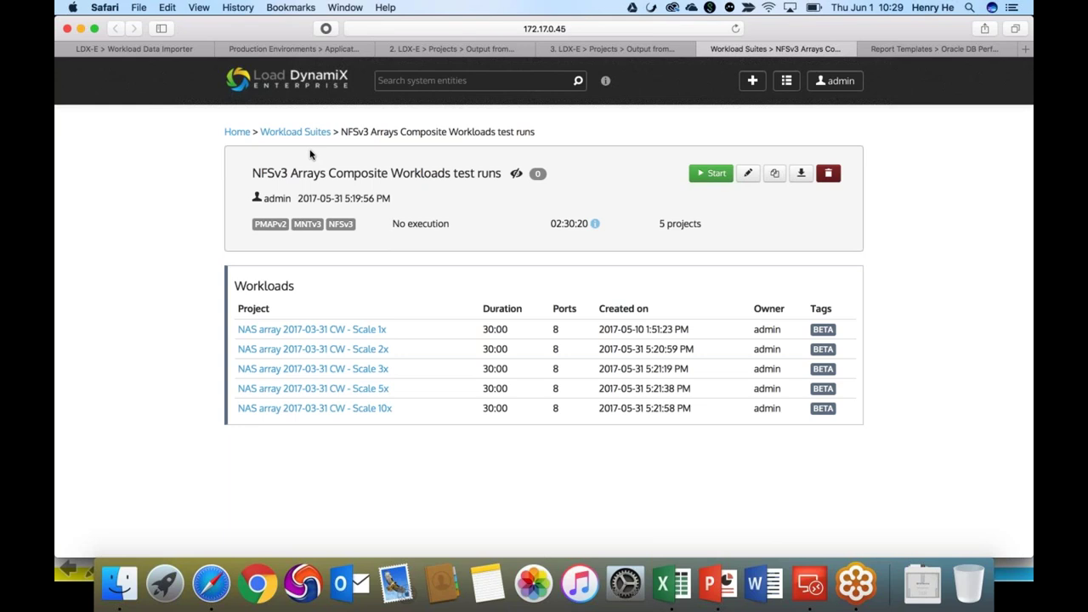
pyautogui.click(940, 49)
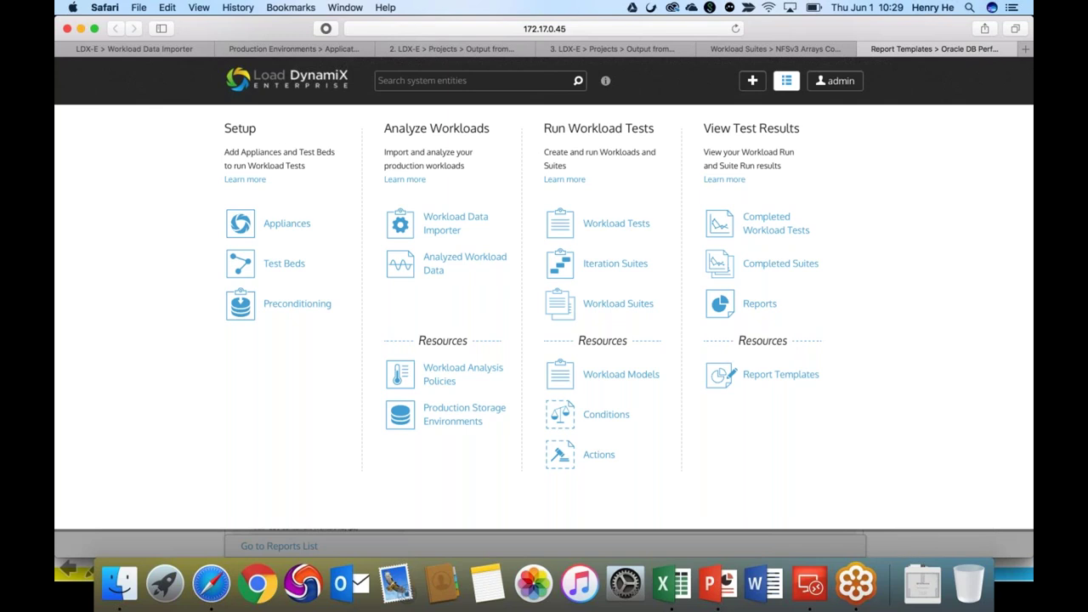
pyautogui.click(975, 546)
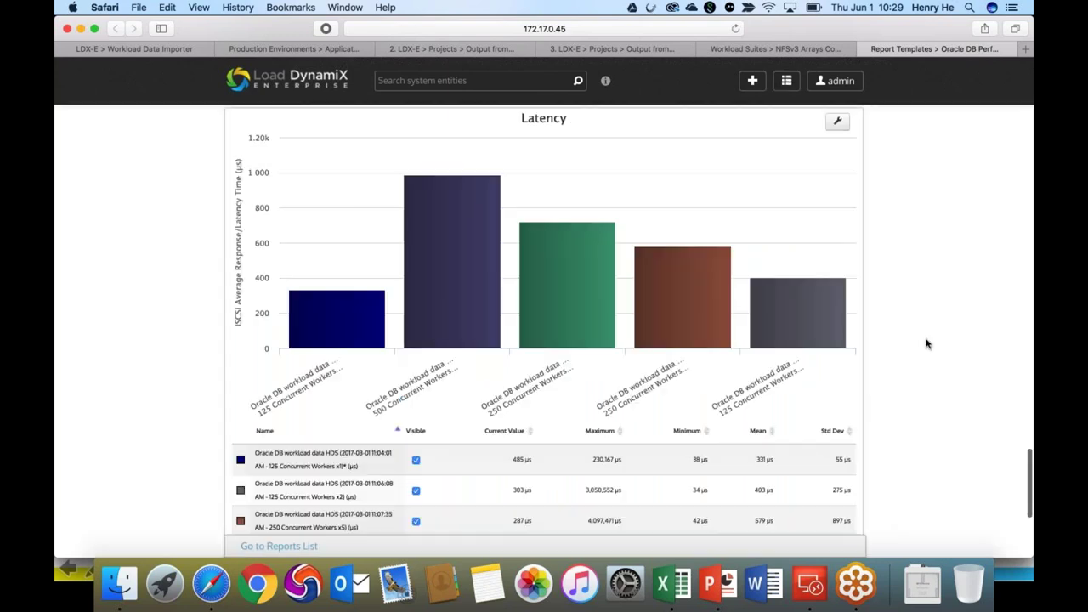
pyautogui.scroll(15, 927, 344)
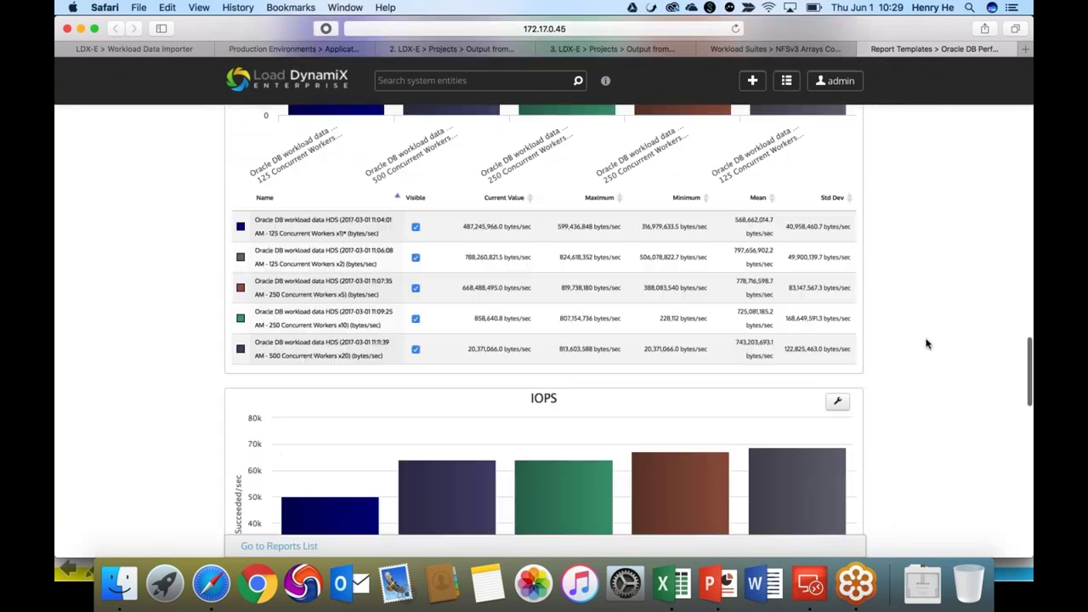
pyautogui.scroll(15, 927, 344)
pyautogui.scroll(-3, 928, 343)
pyautogui.scroll(-15, 928, 343)
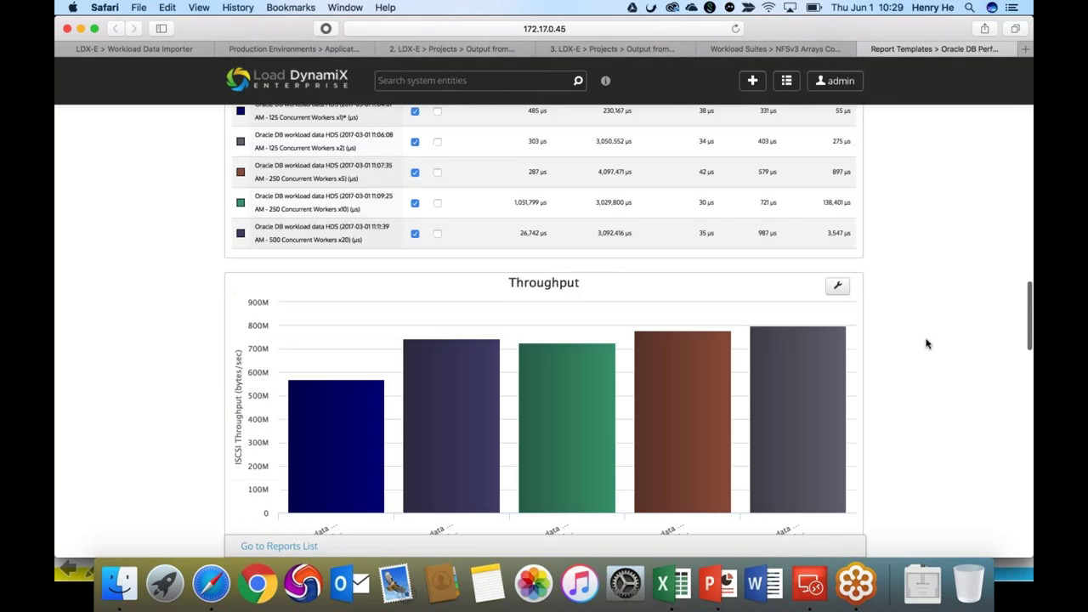
pyautogui.scroll(-5, 928, 343)
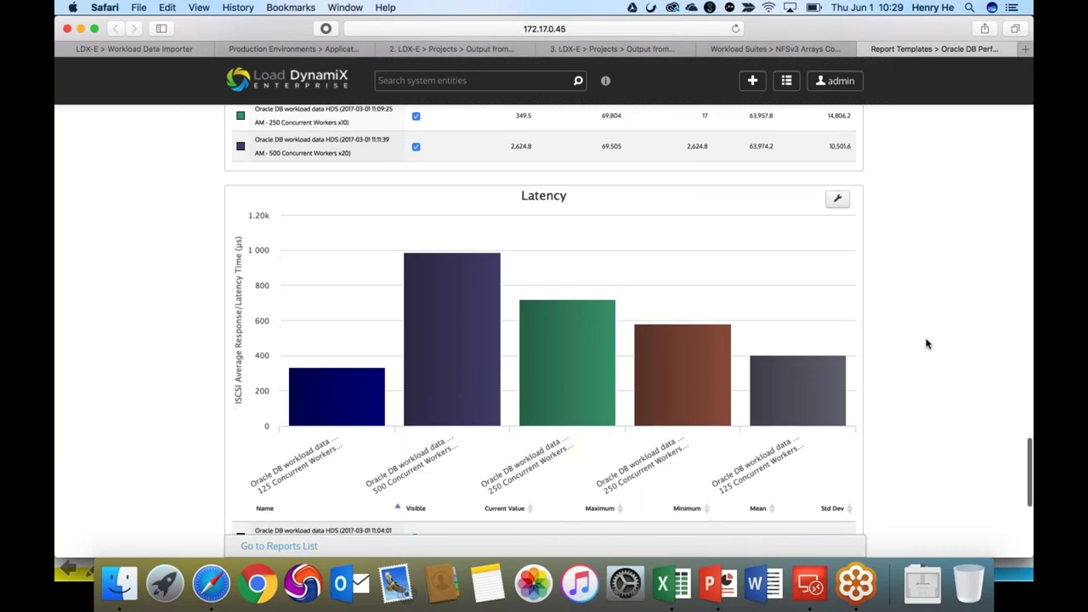